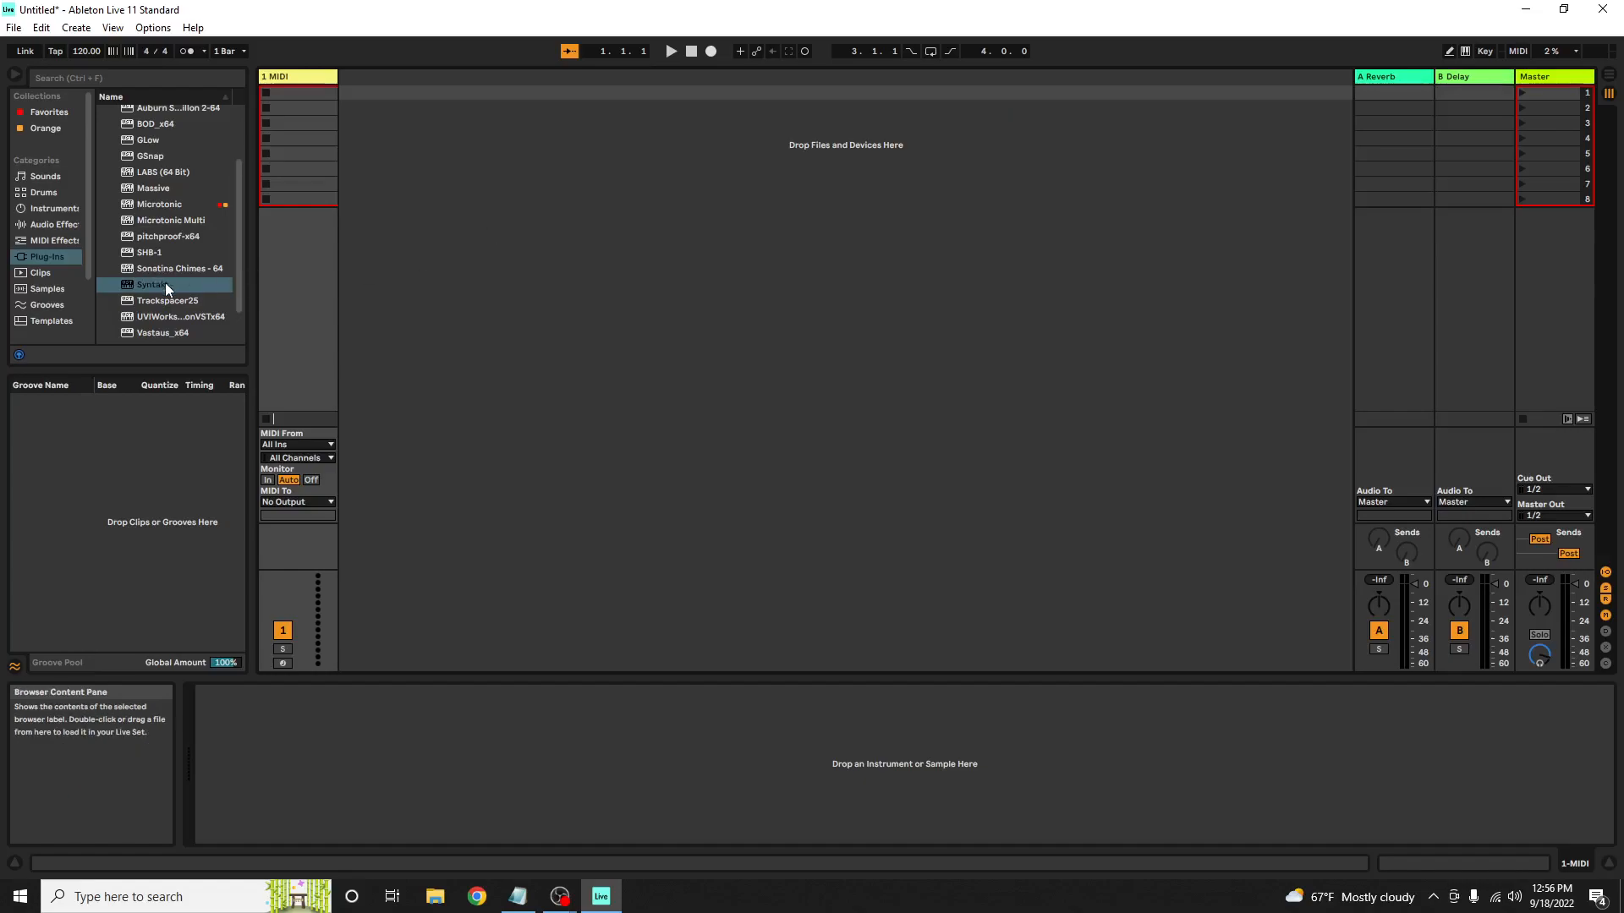
Load the Syntakt plug-in onto a new track, continue past the Overbridge notice and close the plug-in window
{"action": "left_click_drag", "start_coordinate": [160, 284], "coordinate": [423, 140]}
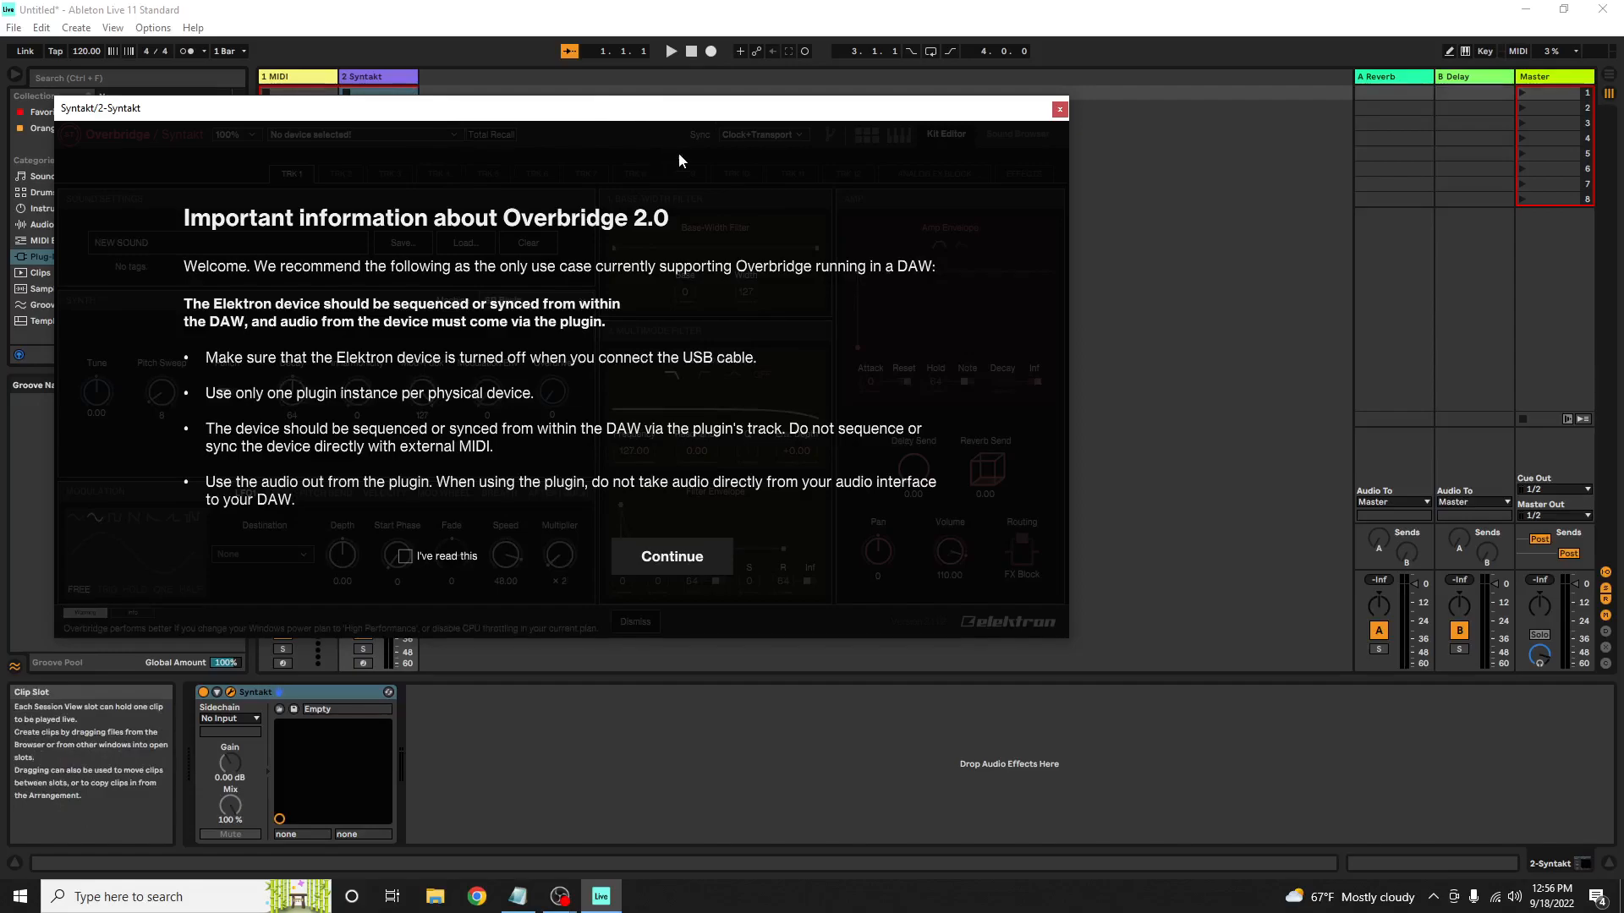
{"action": "left_click", "coordinate": [682, 565]}
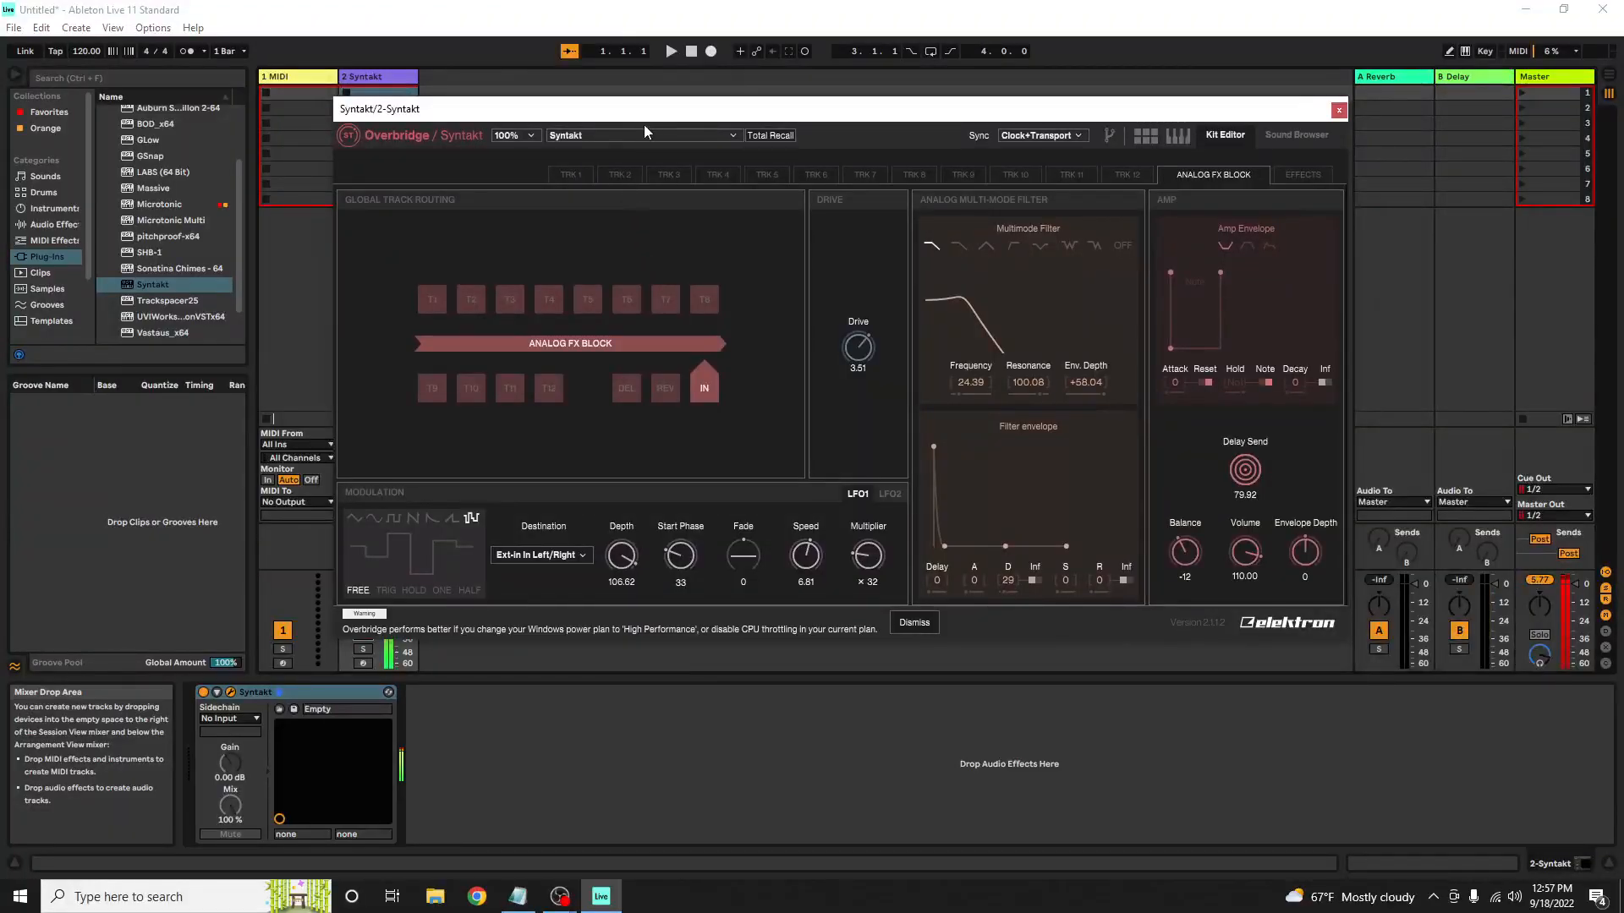
{"action": "left_click", "coordinate": [626, 134]}
{"action": "left_click", "coordinate": [626, 134]}
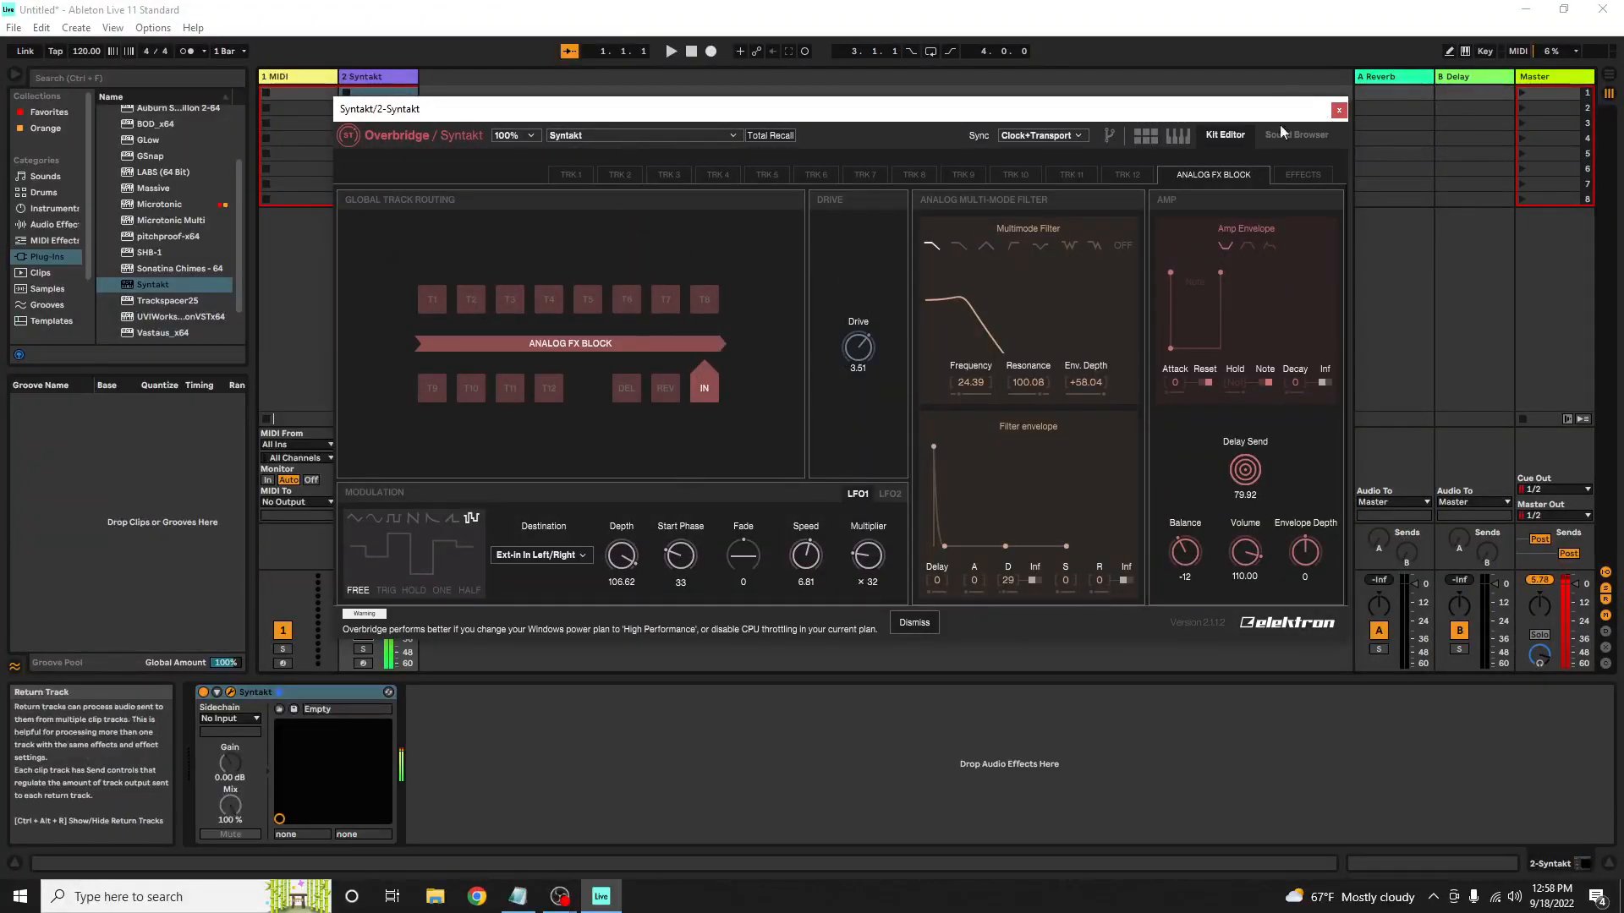
{"action": "left_click", "coordinate": [1339, 110]}
{"action": "left_click", "coordinate": [359, 77]}
{"action": "right_click", "coordinate": [359, 77]}
{"action": "left_click", "coordinate": [354, 77]}
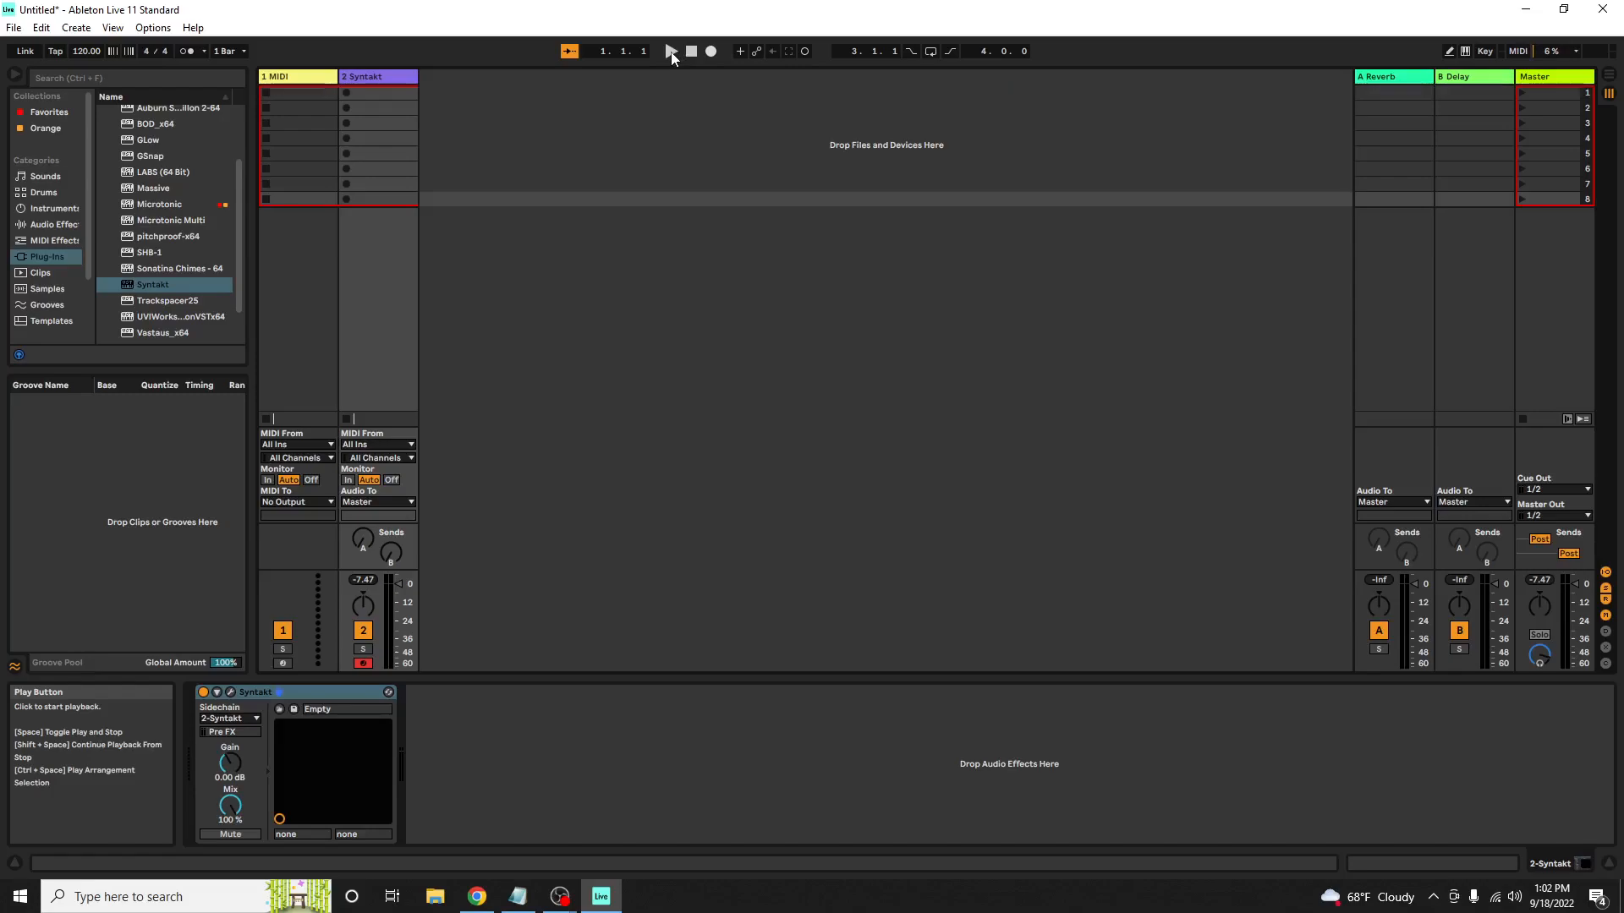
Set the project tempo to 101 BPM and test playback with the Syntakt
{"action": "left_click", "coordinate": [672, 56]}
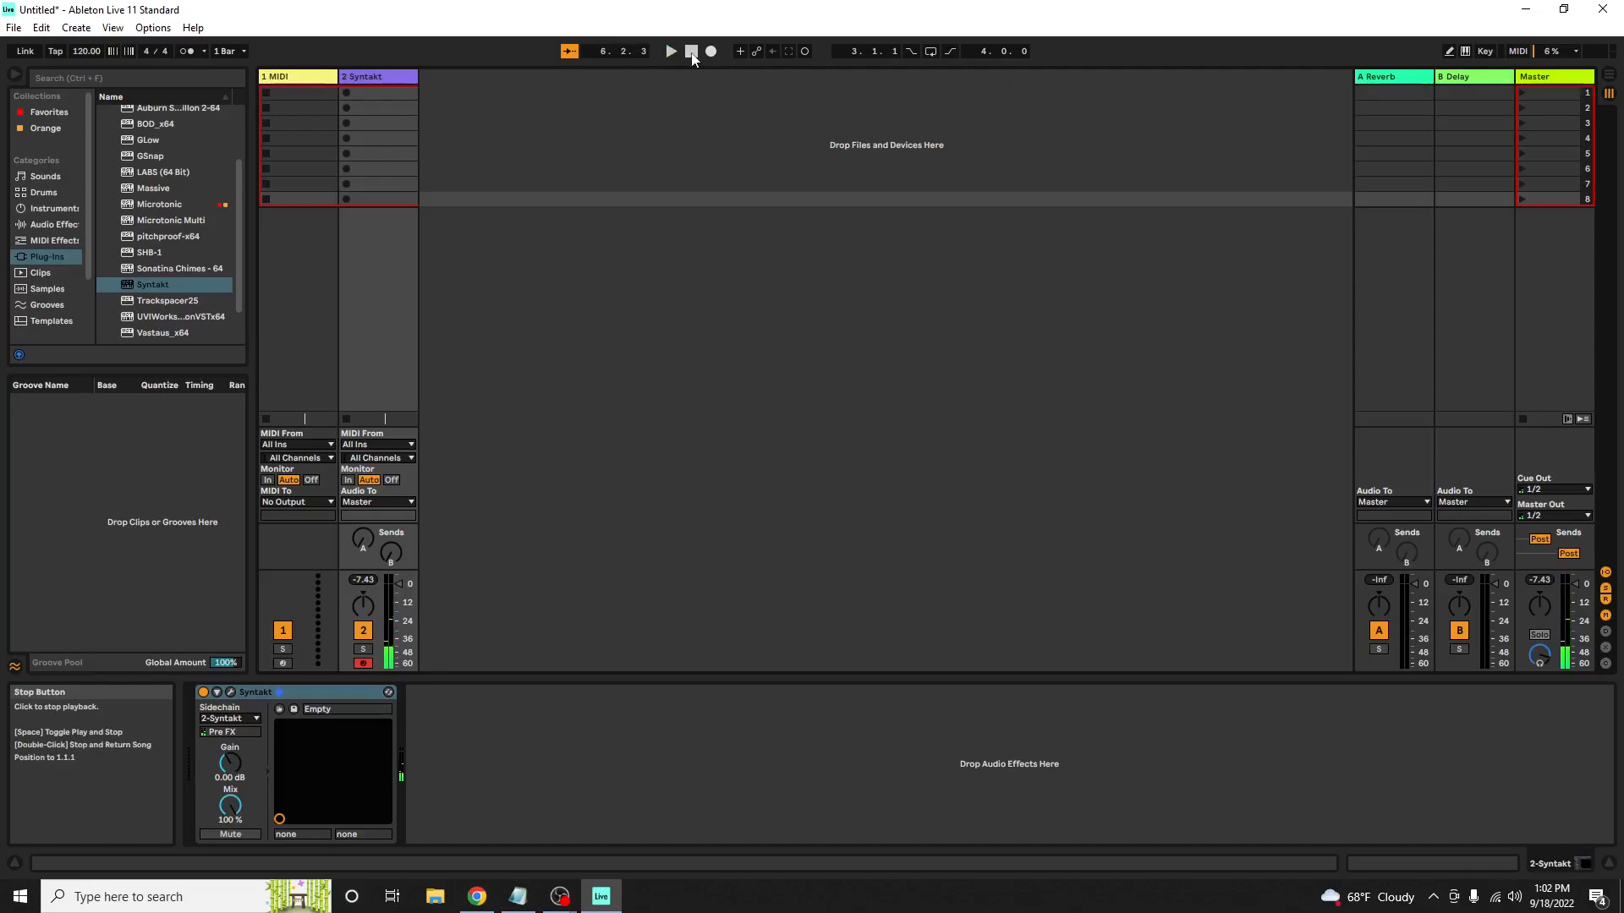
{"action": "left_click", "coordinate": [83, 53]}
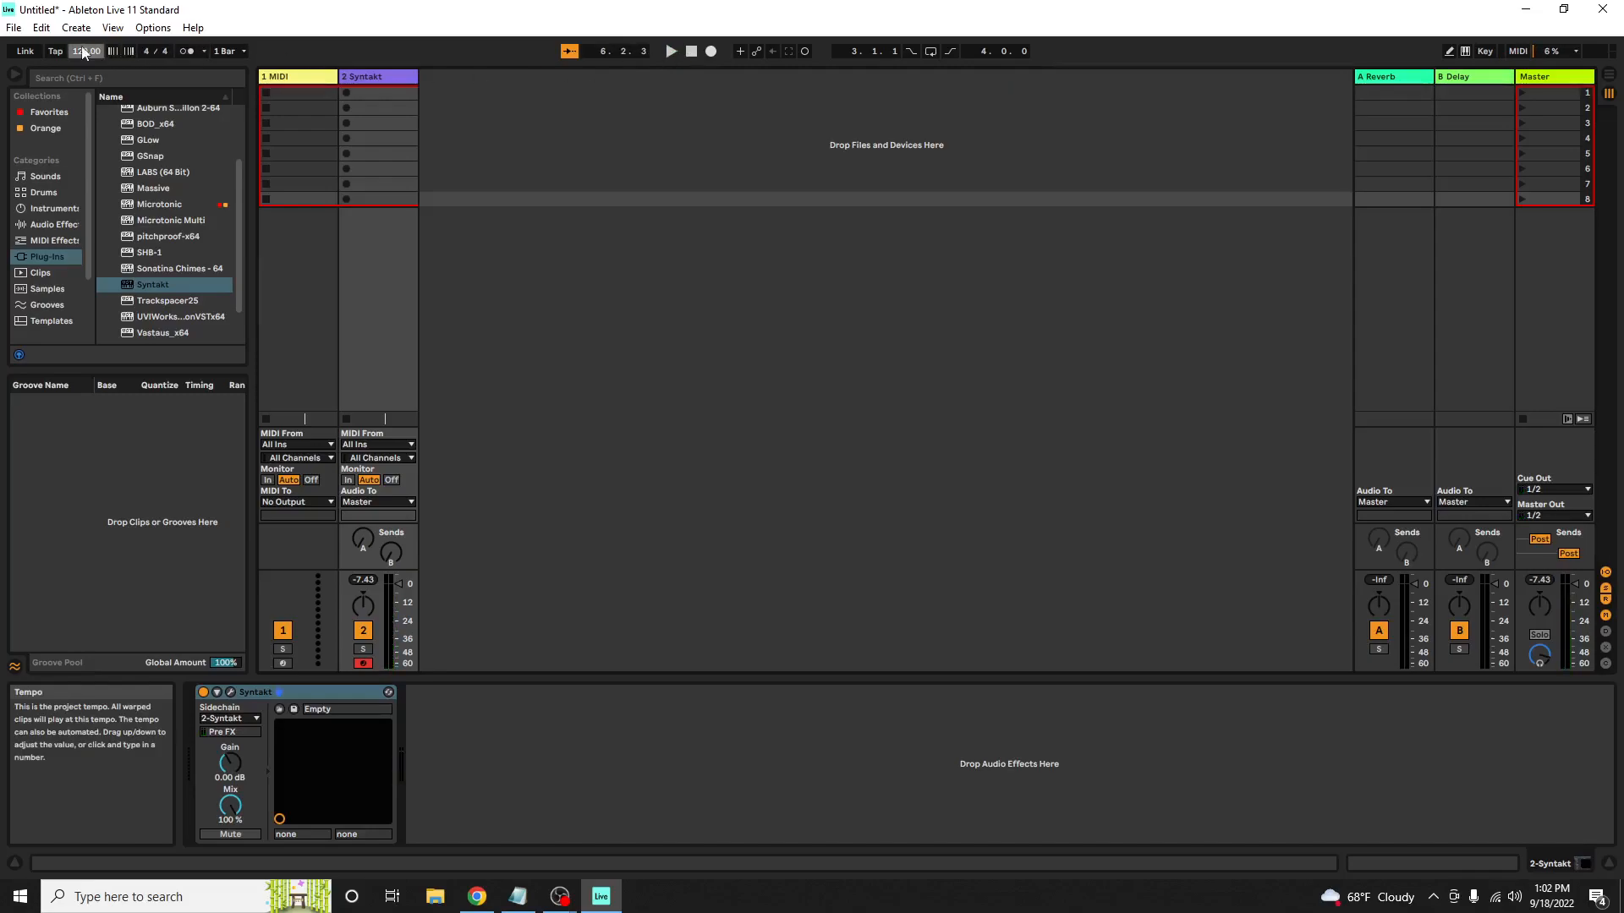
{"action": "type", "text": "101"}
{"action": "key", "text": "Return"}
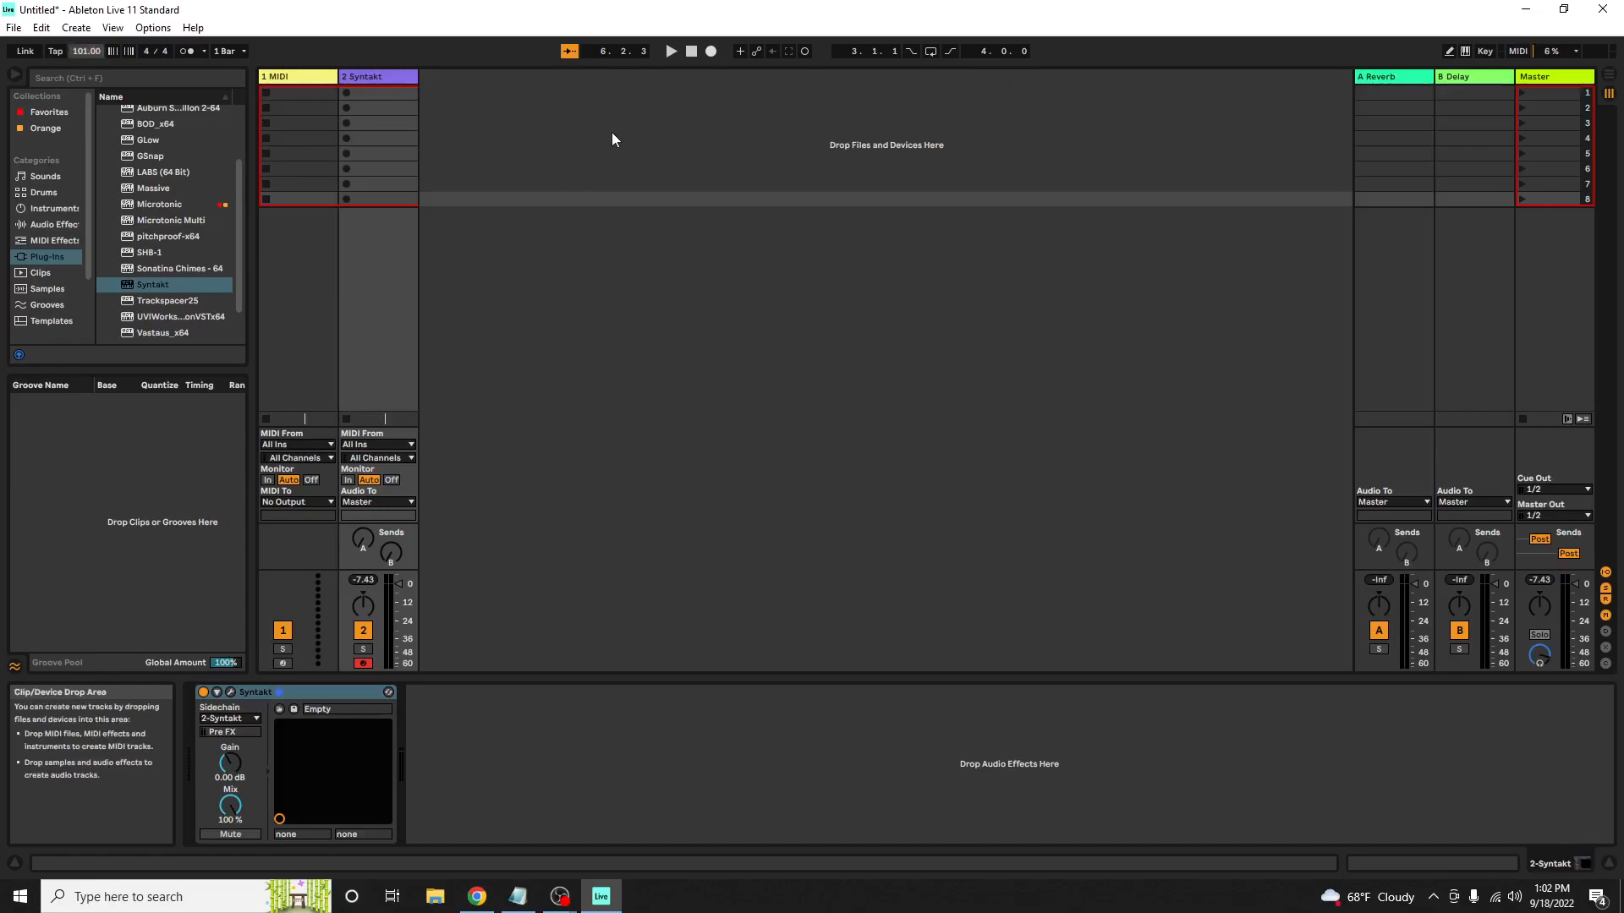
{"action": "left_click", "coordinate": [671, 53]}
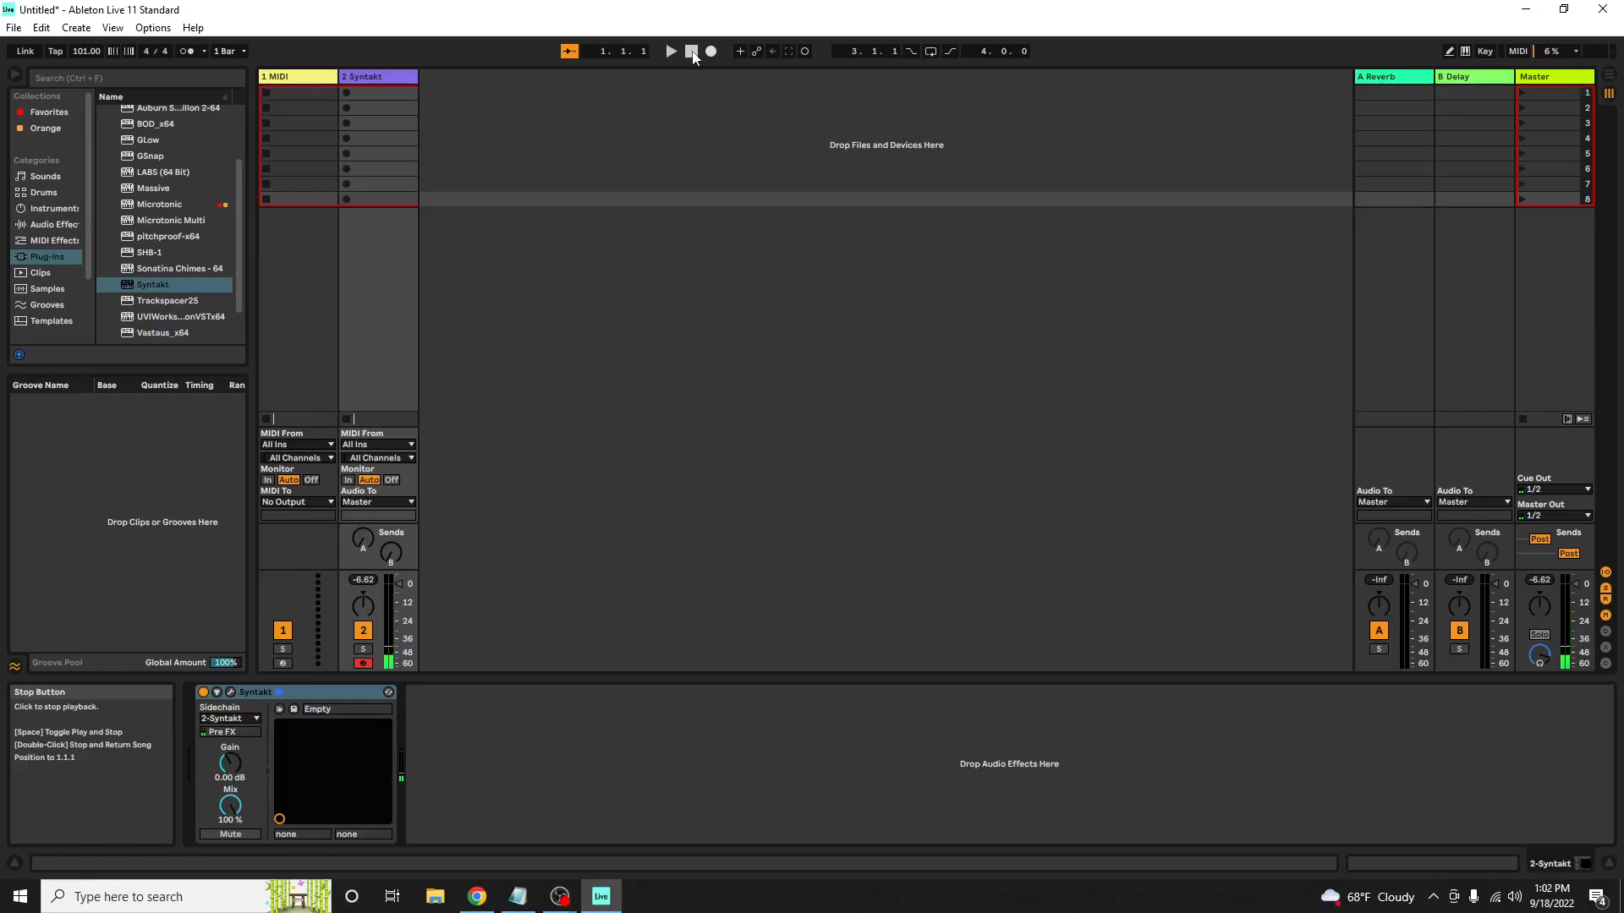
Insert an audio track after the Syntakt track and take its input from 2-Syntakt, Track 1 L/-Syntakt
{"action": "left_click", "coordinate": [370, 77]}
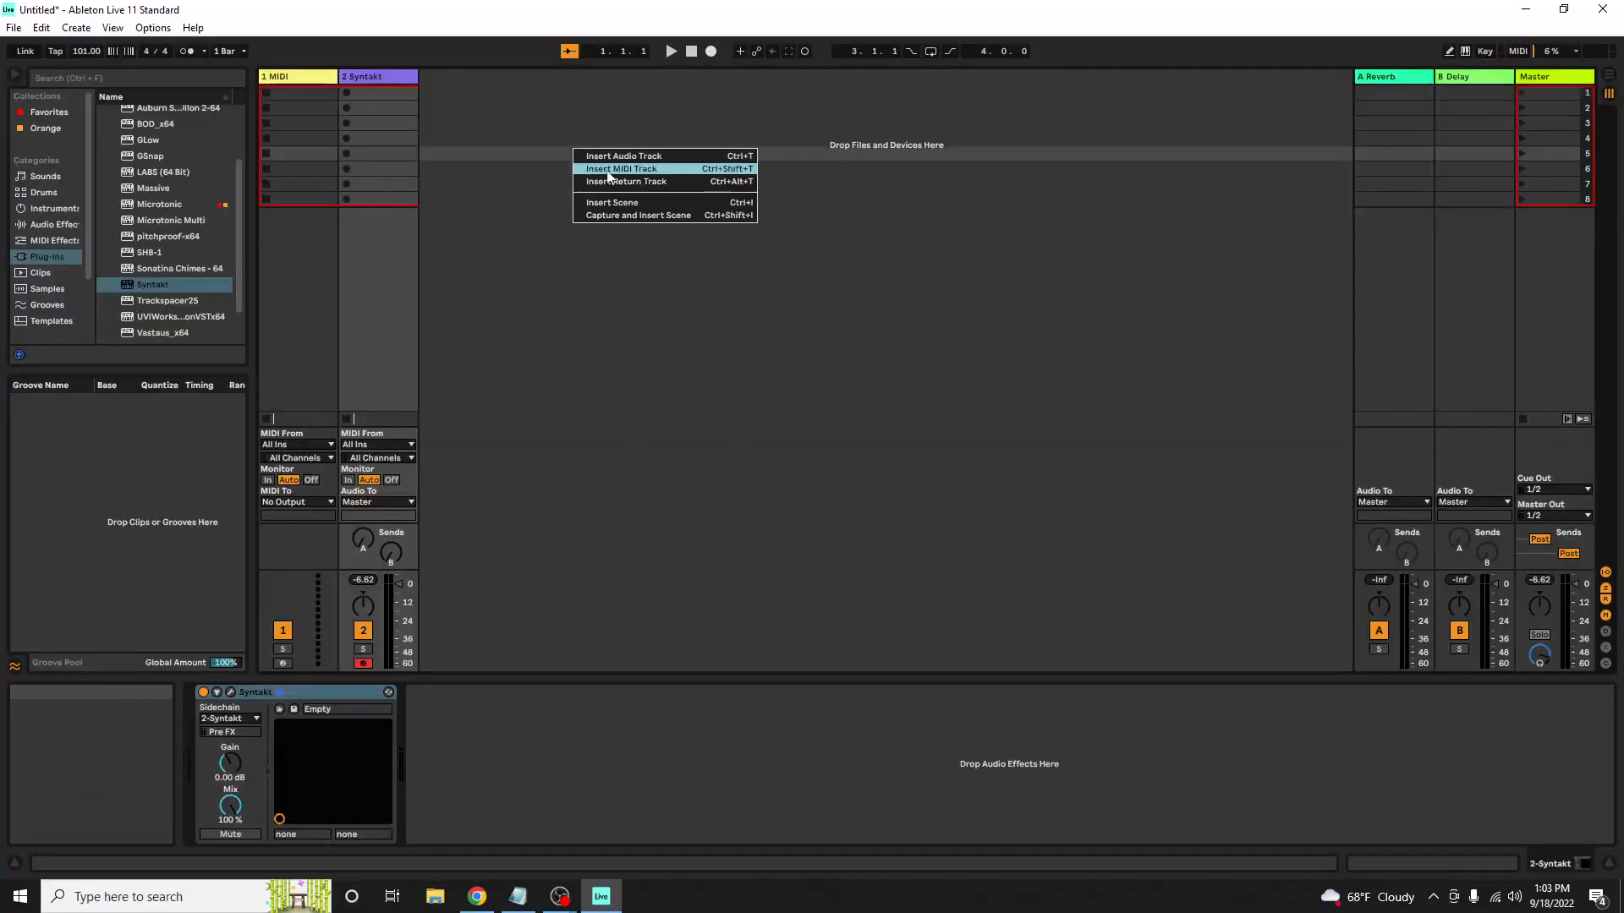
{"action": "left_click", "coordinate": [616, 157]}
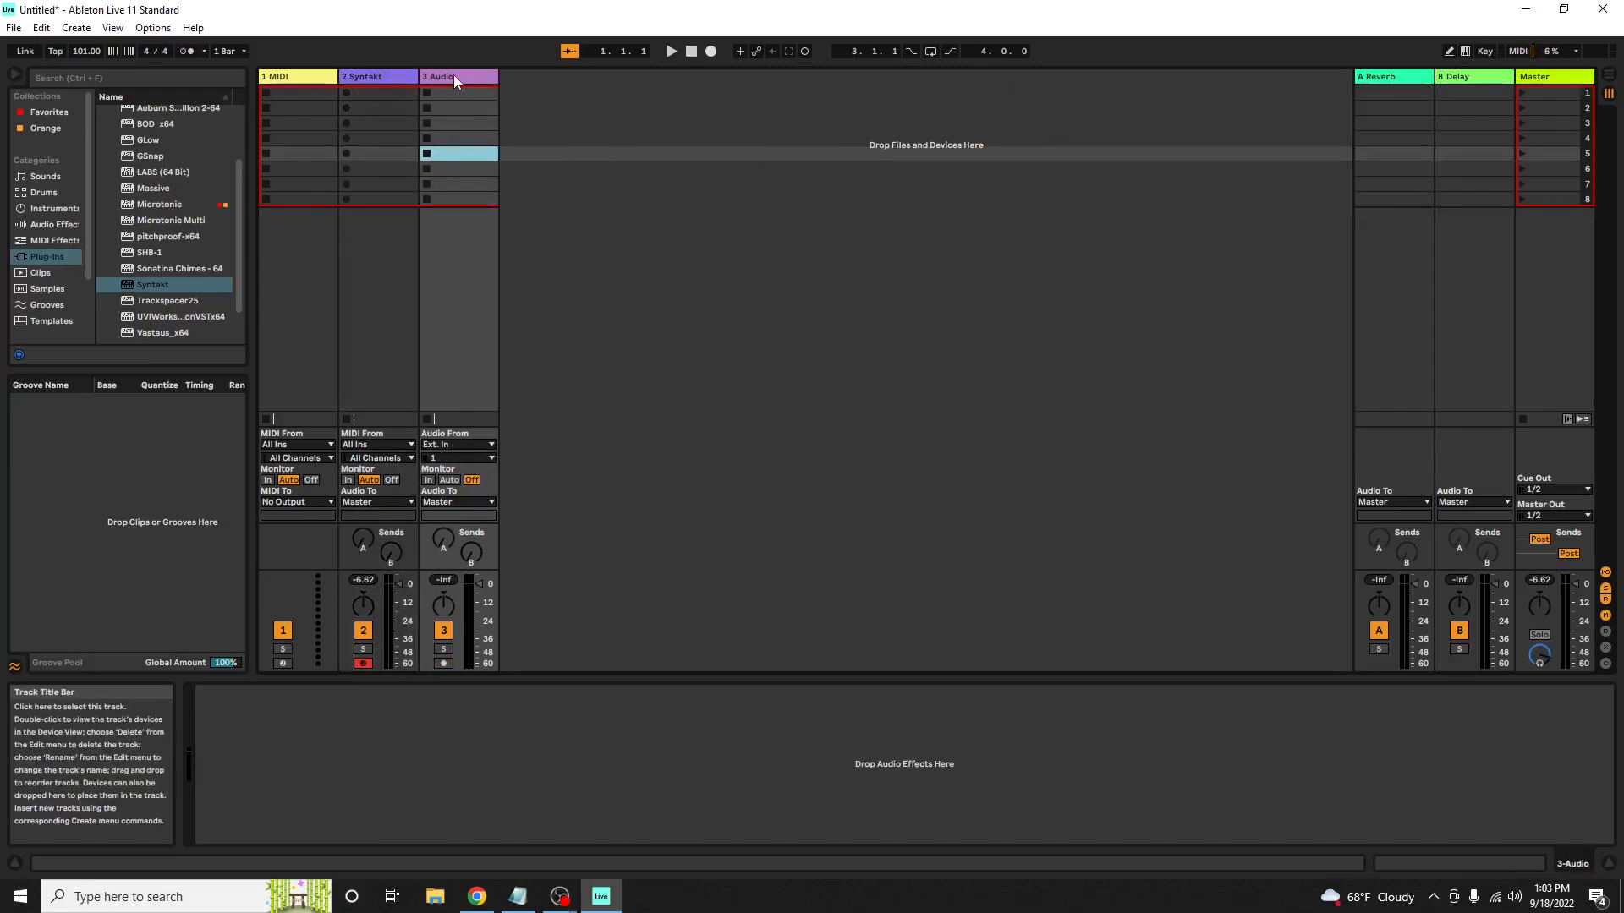
{"action": "left_click", "coordinate": [451, 445]}
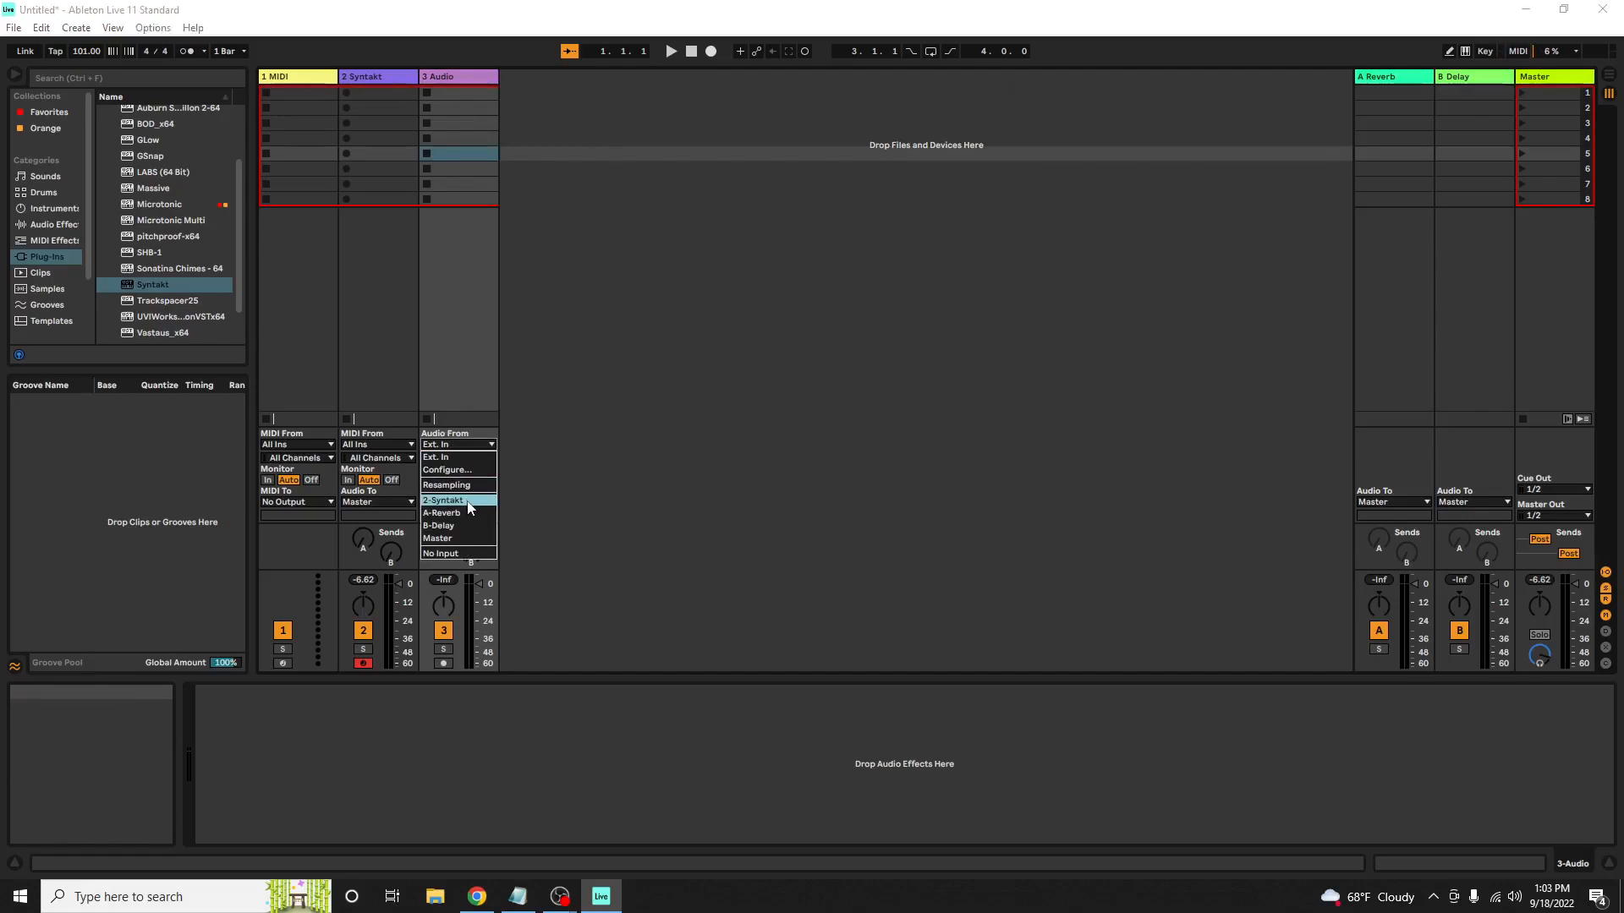
{"action": "left_click", "coordinate": [465, 500]}
{"action": "left_click", "coordinate": [453, 458]}
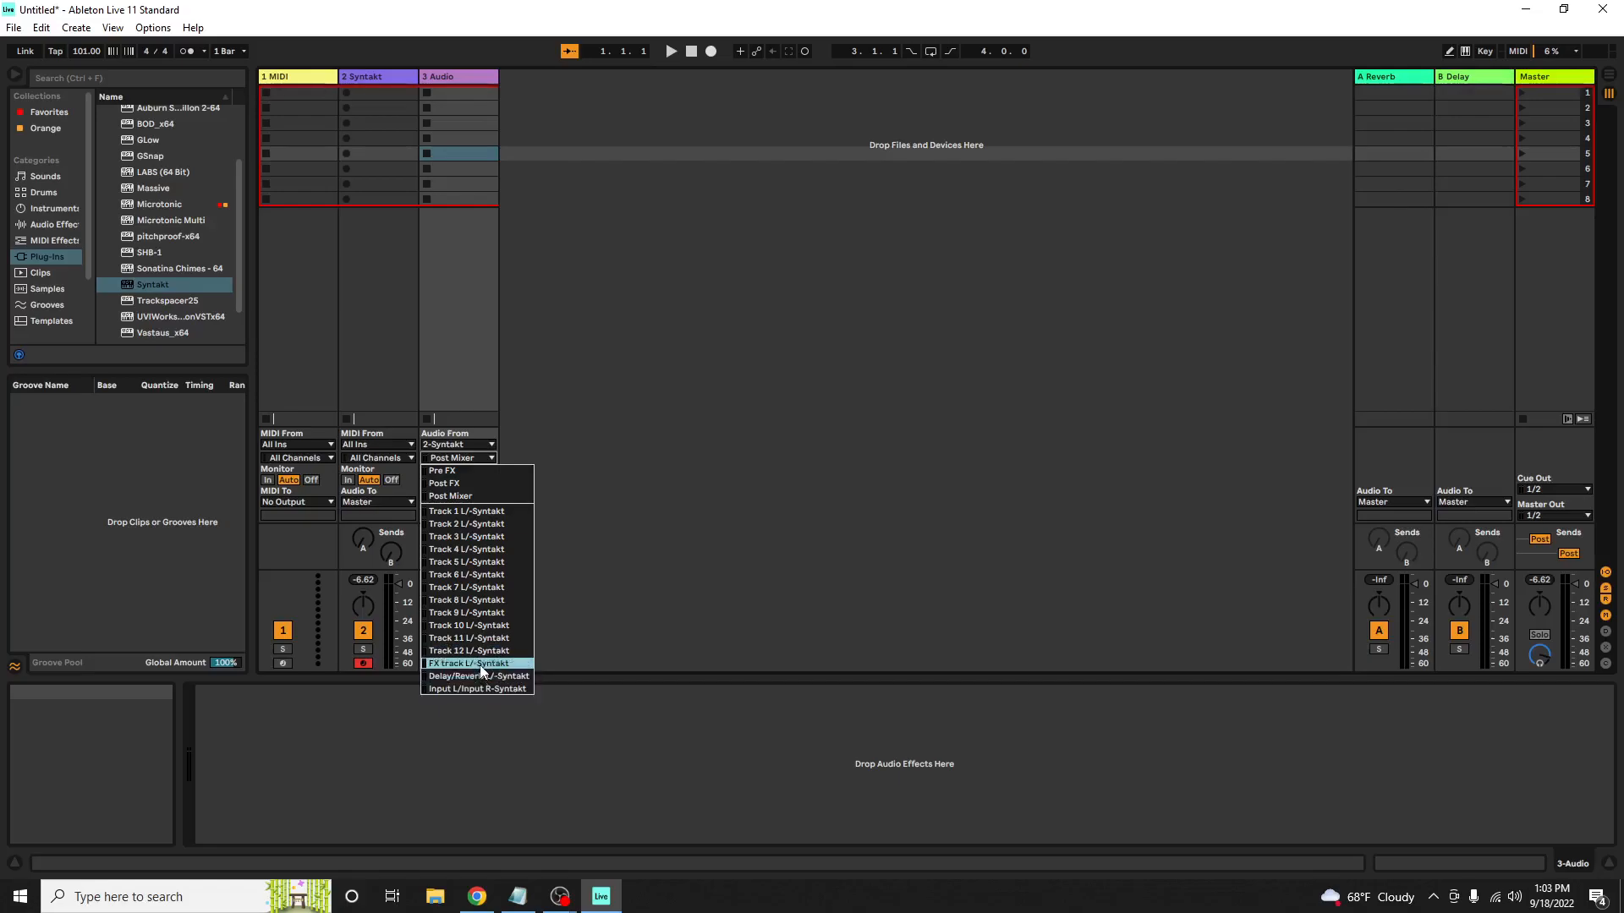
{"action": "left_click", "coordinate": [465, 511]}
Insert a second audio track and route its input from 2-Syntakt, Track 2 L/-Syntakt
{"action": "right_click", "coordinate": [546, 106]}
{"action": "left_click", "coordinate": [592, 116]}
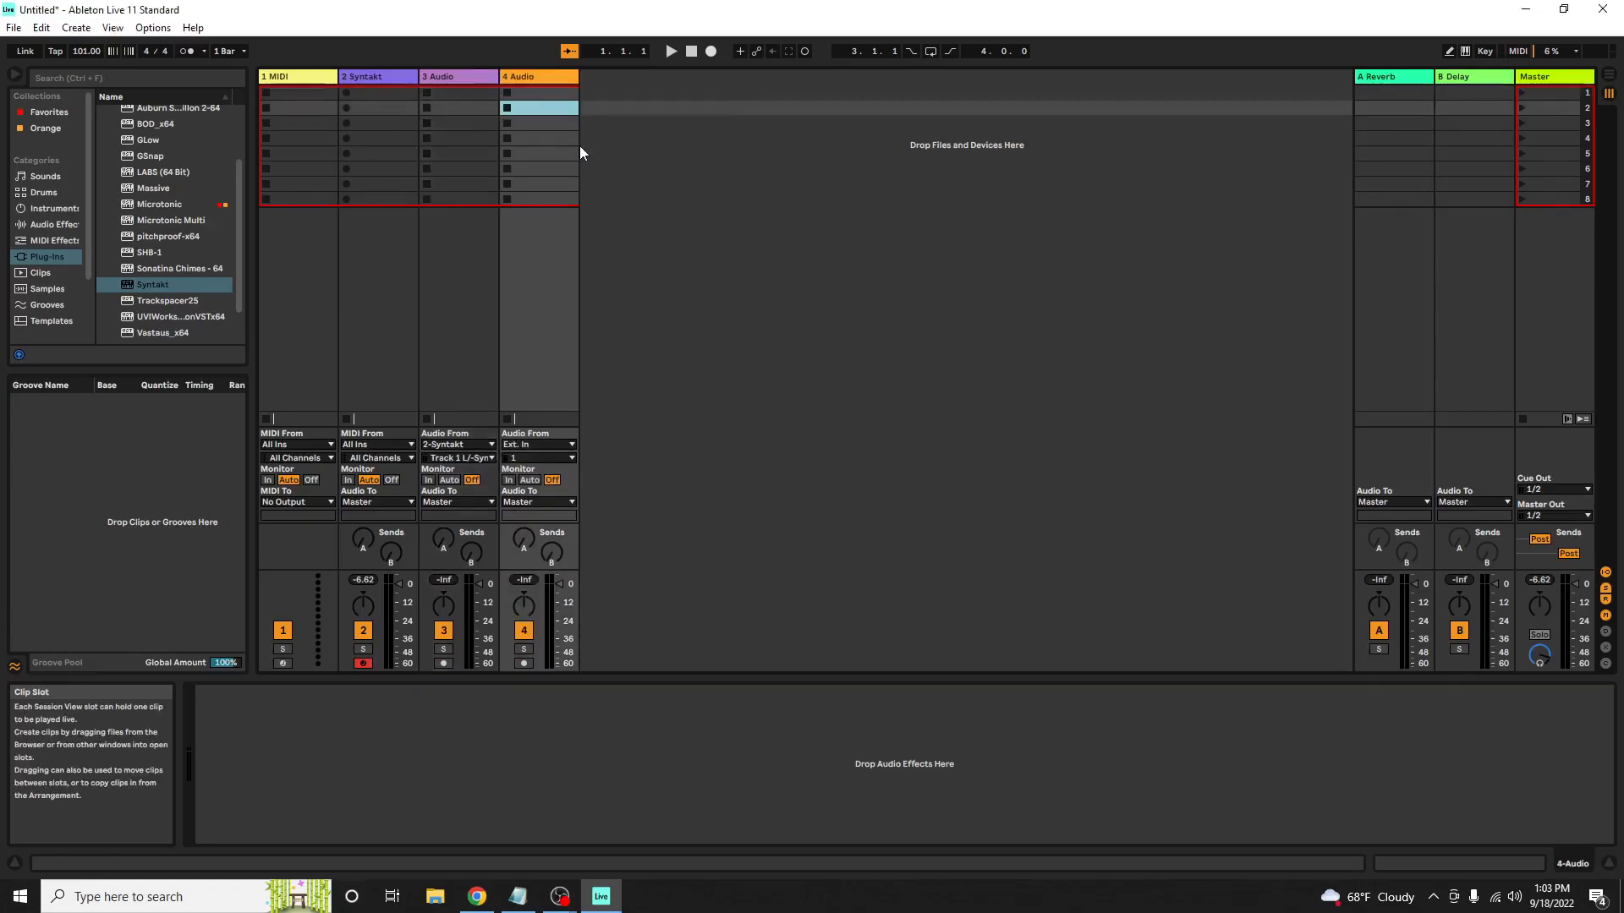
{"action": "left_click", "coordinate": [523, 446]}
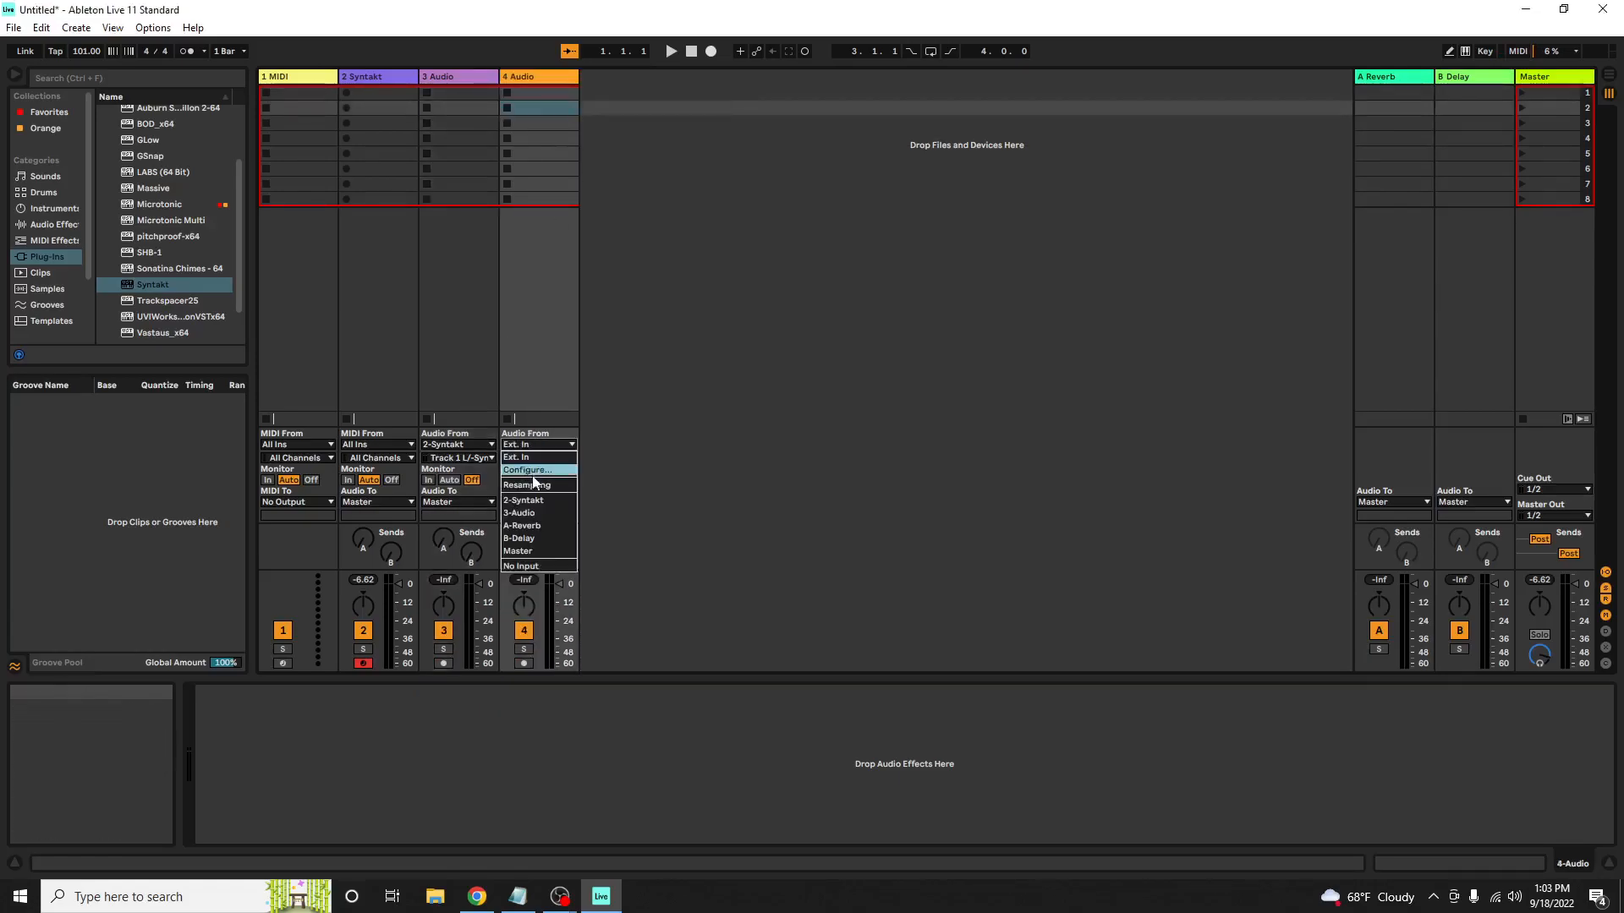
{"action": "left_click", "coordinate": [531, 501]}
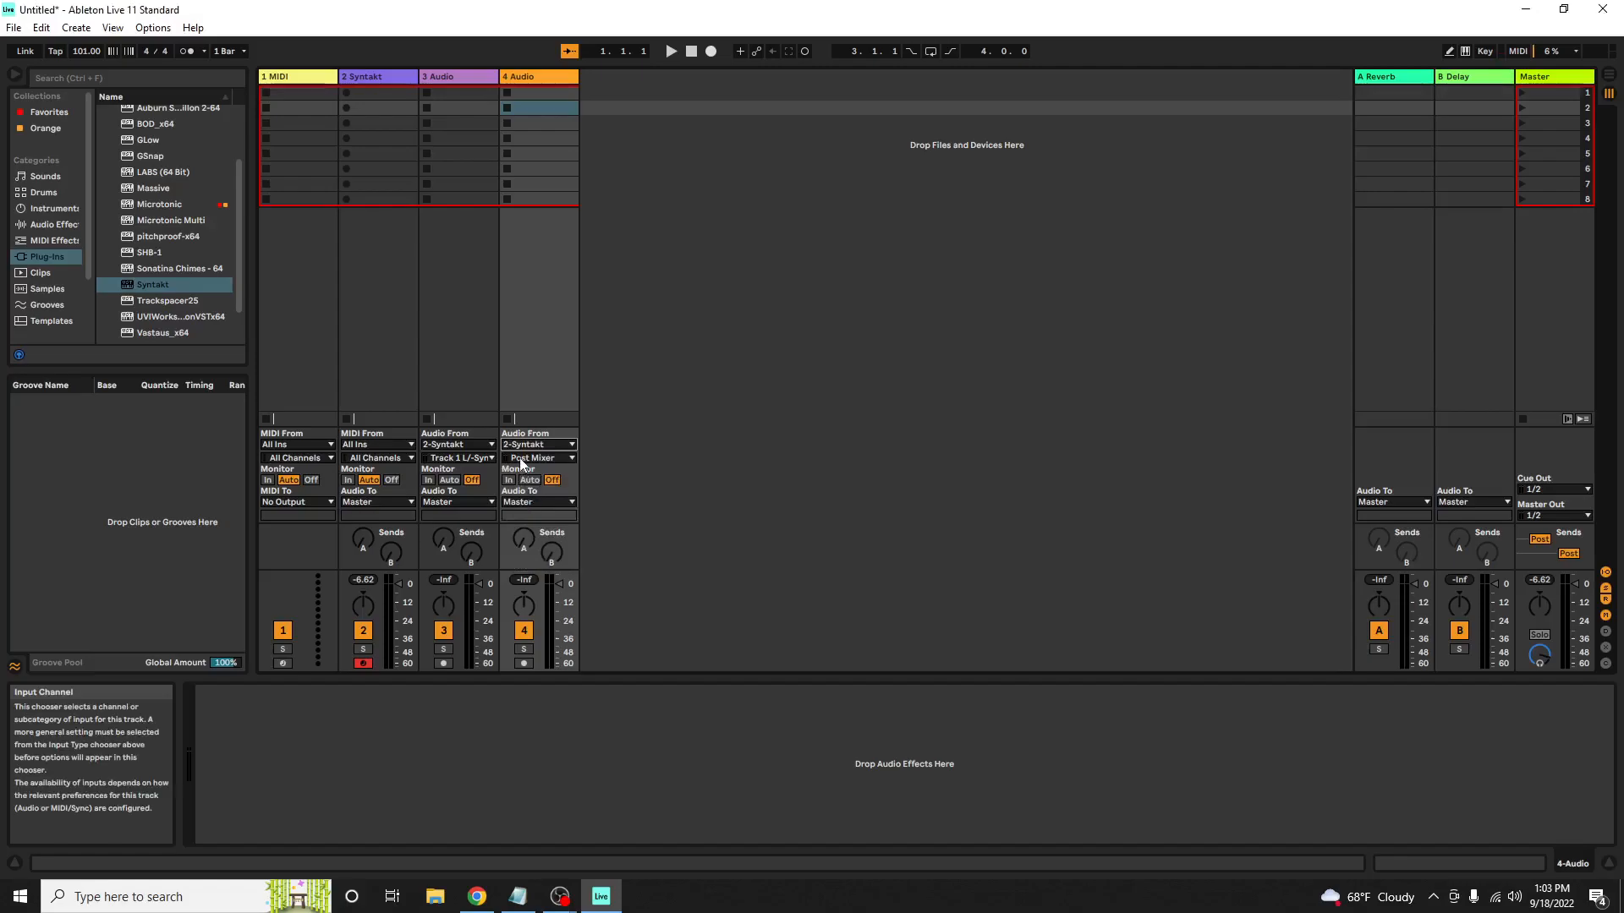
{"action": "left_click", "coordinate": [520, 458]}
{"action": "left_click", "coordinate": [532, 518]}
Insert a third audio track and route its input from 2-Syntakt, Track 3 L/-Syntakt
{"action": "right_click", "coordinate": [636, 276]}
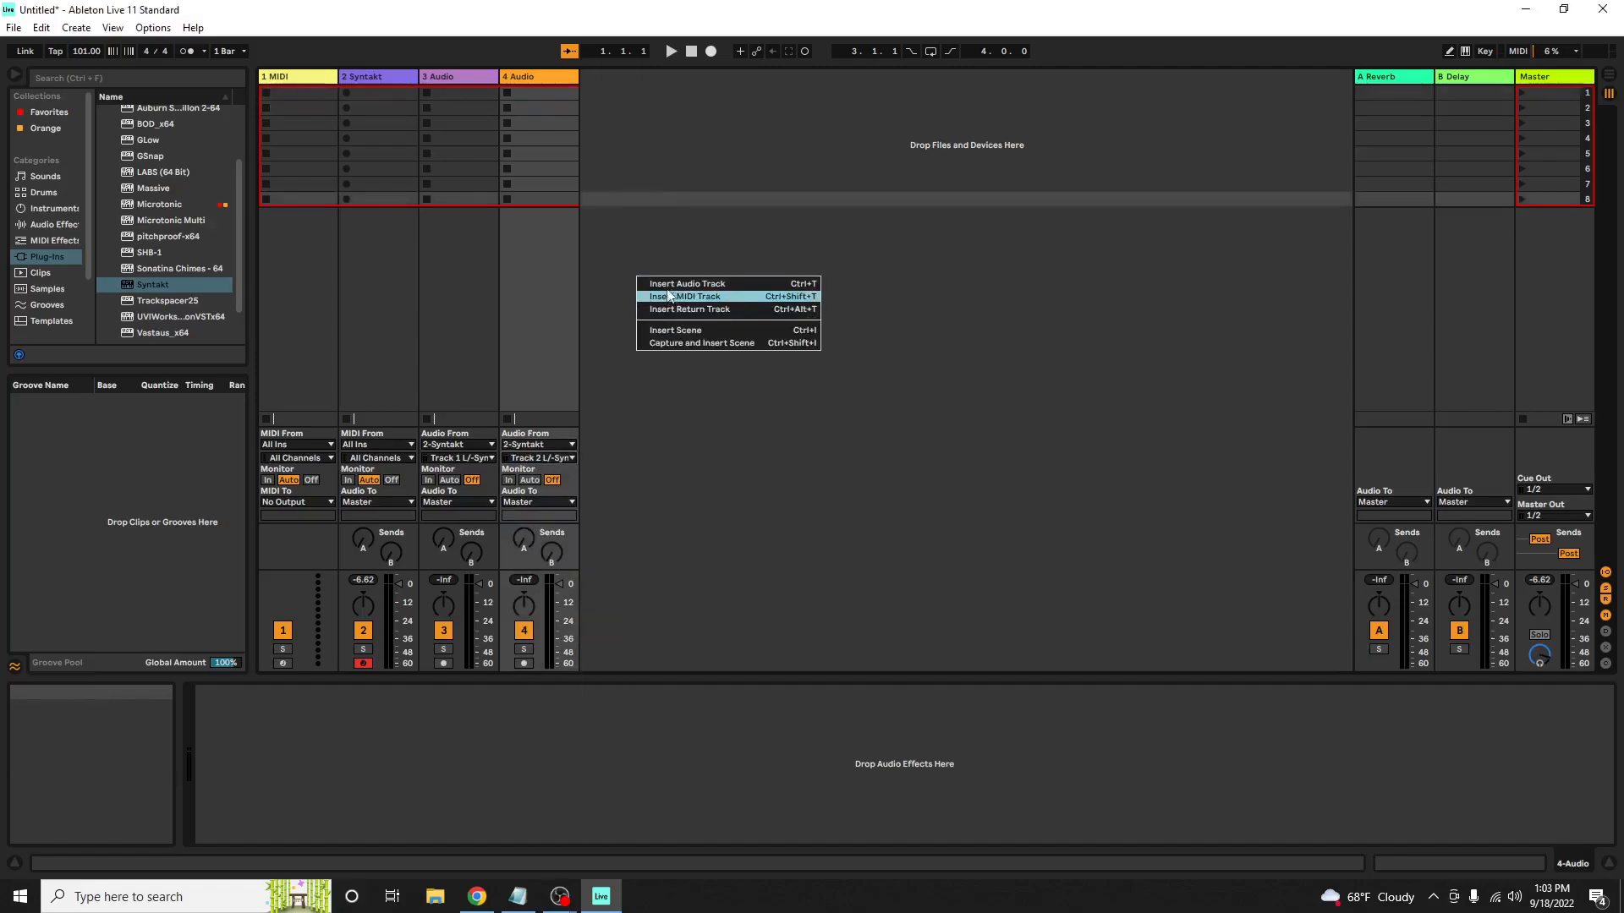
{"action": "left_click", "coordinate": [664, 283]}
{"action": "left_click", "coordinate": [609, 446]}
{"action": "left_click", "coordinate": [604, 500]}
{"action": "left_click", "coordinate": [618, 458]}
{"action": "left_click", "coordinate": [616, 536]}
Add audio tracks 6, 7 and 8, fed by the Syntakt's Track 4, Track 5 and Track 6 outputs
{"action": "right_click", "coordinate": [749, 389]}
{"action": "left_click", "coordinate": [811, 397]}
{"action": "key", "text": "ctrl+t"}
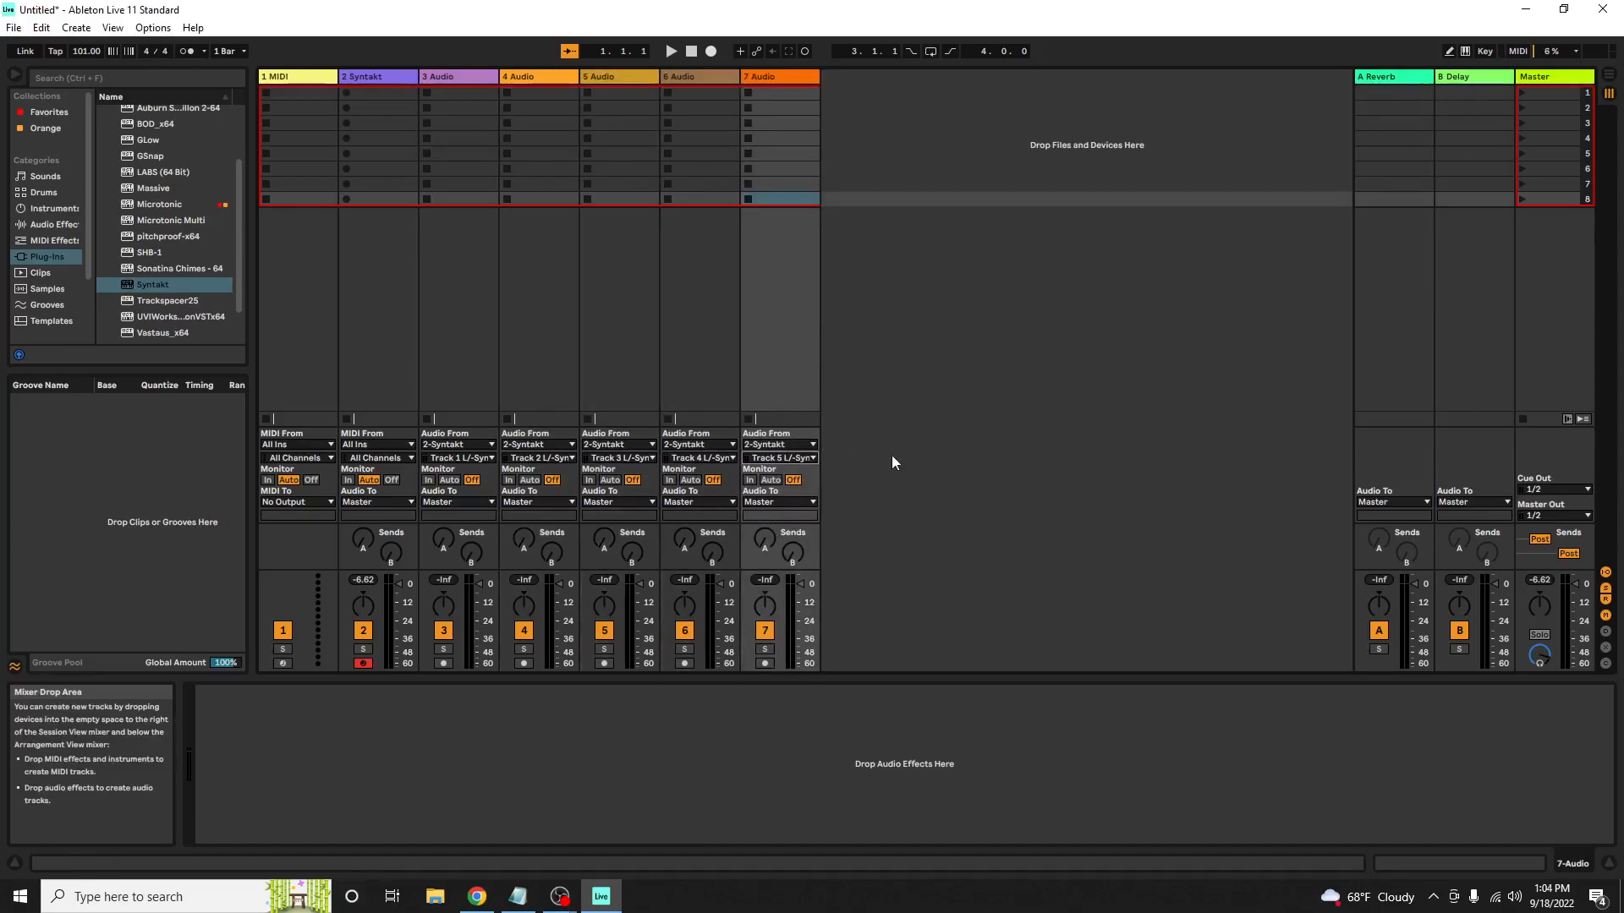
{"action": "key", "text": "ctrl+t"}
{"action": "left_click", "coordinate": [864, 458]}
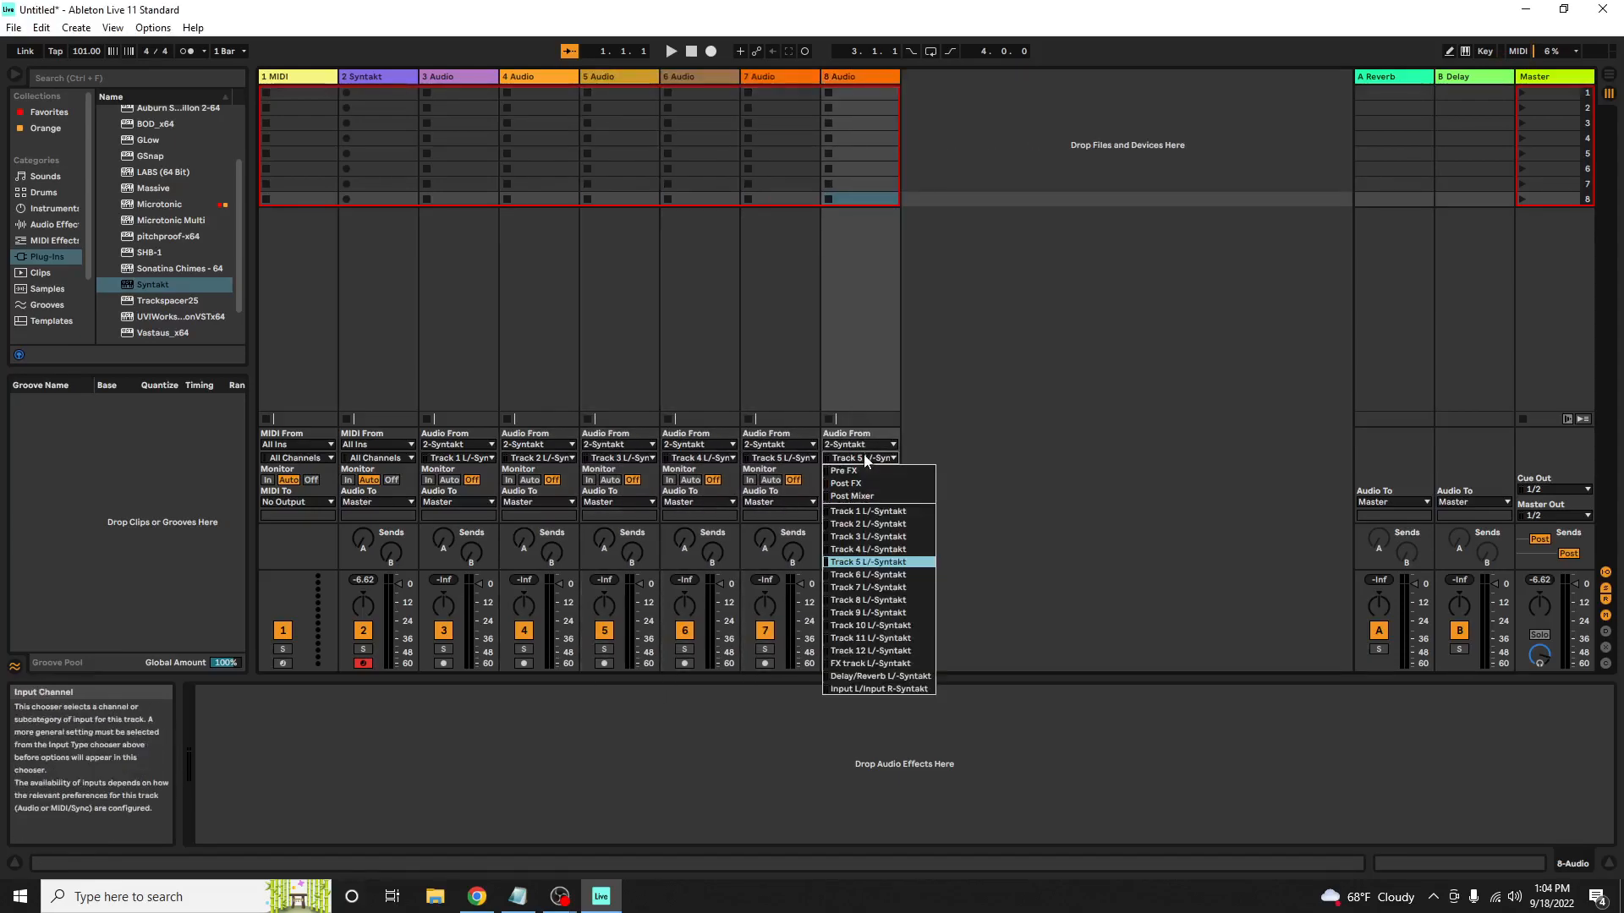
{"action": "left_click", "coordinate": [871, 575]}
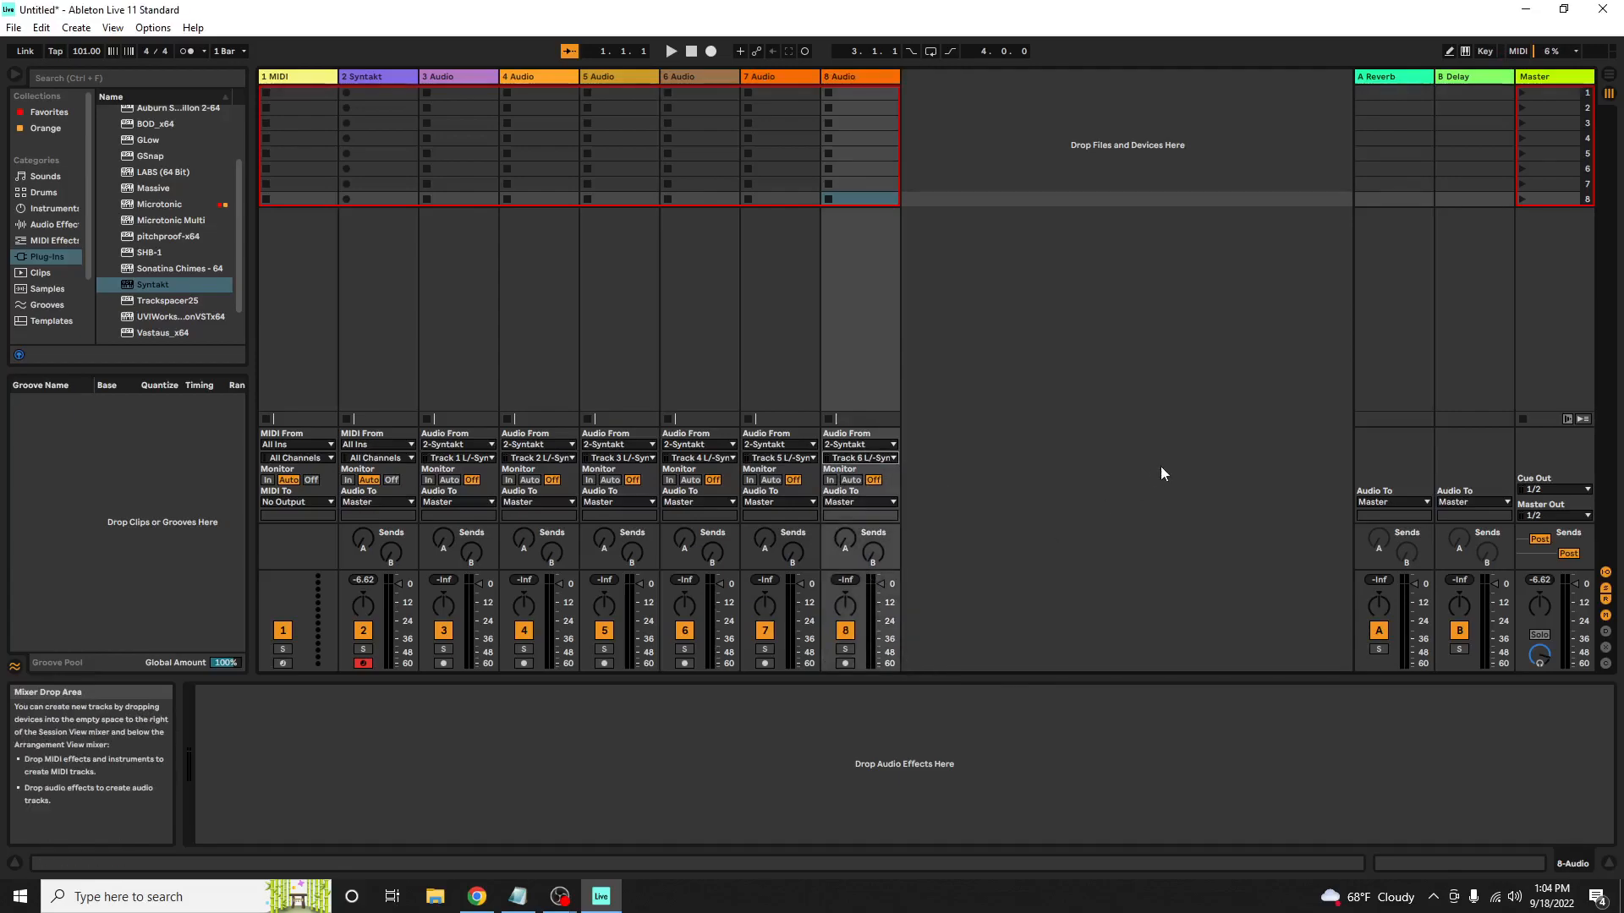
Add audio tracks 9 to 14, fed in order by the Syntakt's Track 7 to Track 12 outputs
{"action": "key", "text": "ctrl+d"}
{"action": "key", "text": "ctrl+d"}
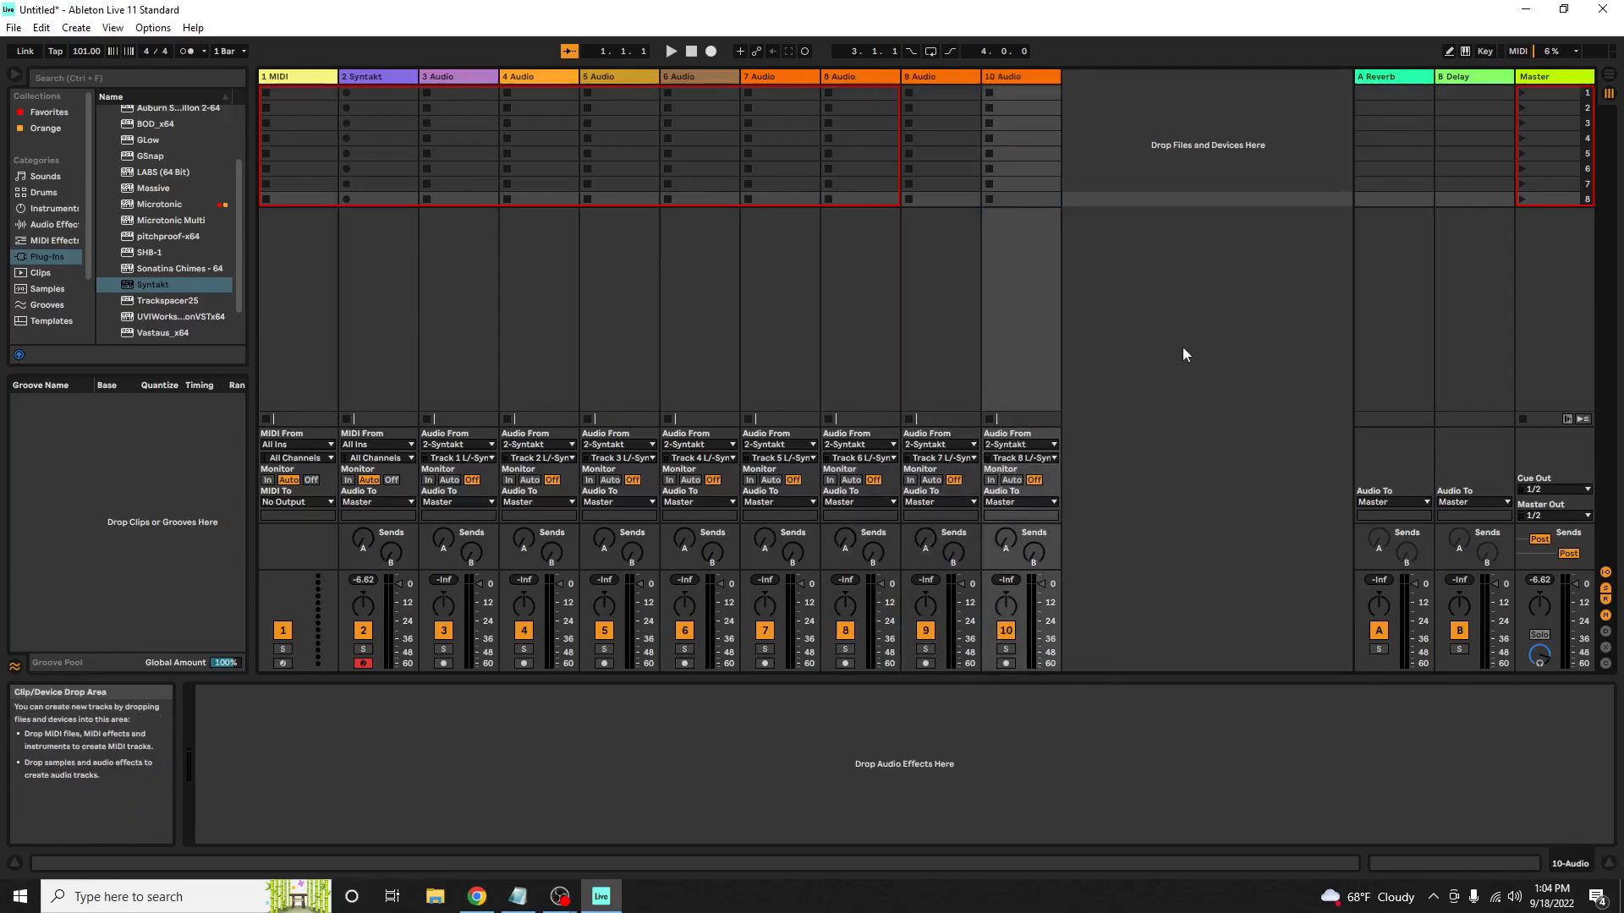
{"action": "key", "text": "ctrl+d"}
{"action": "key", "text": "ctrl+d"}
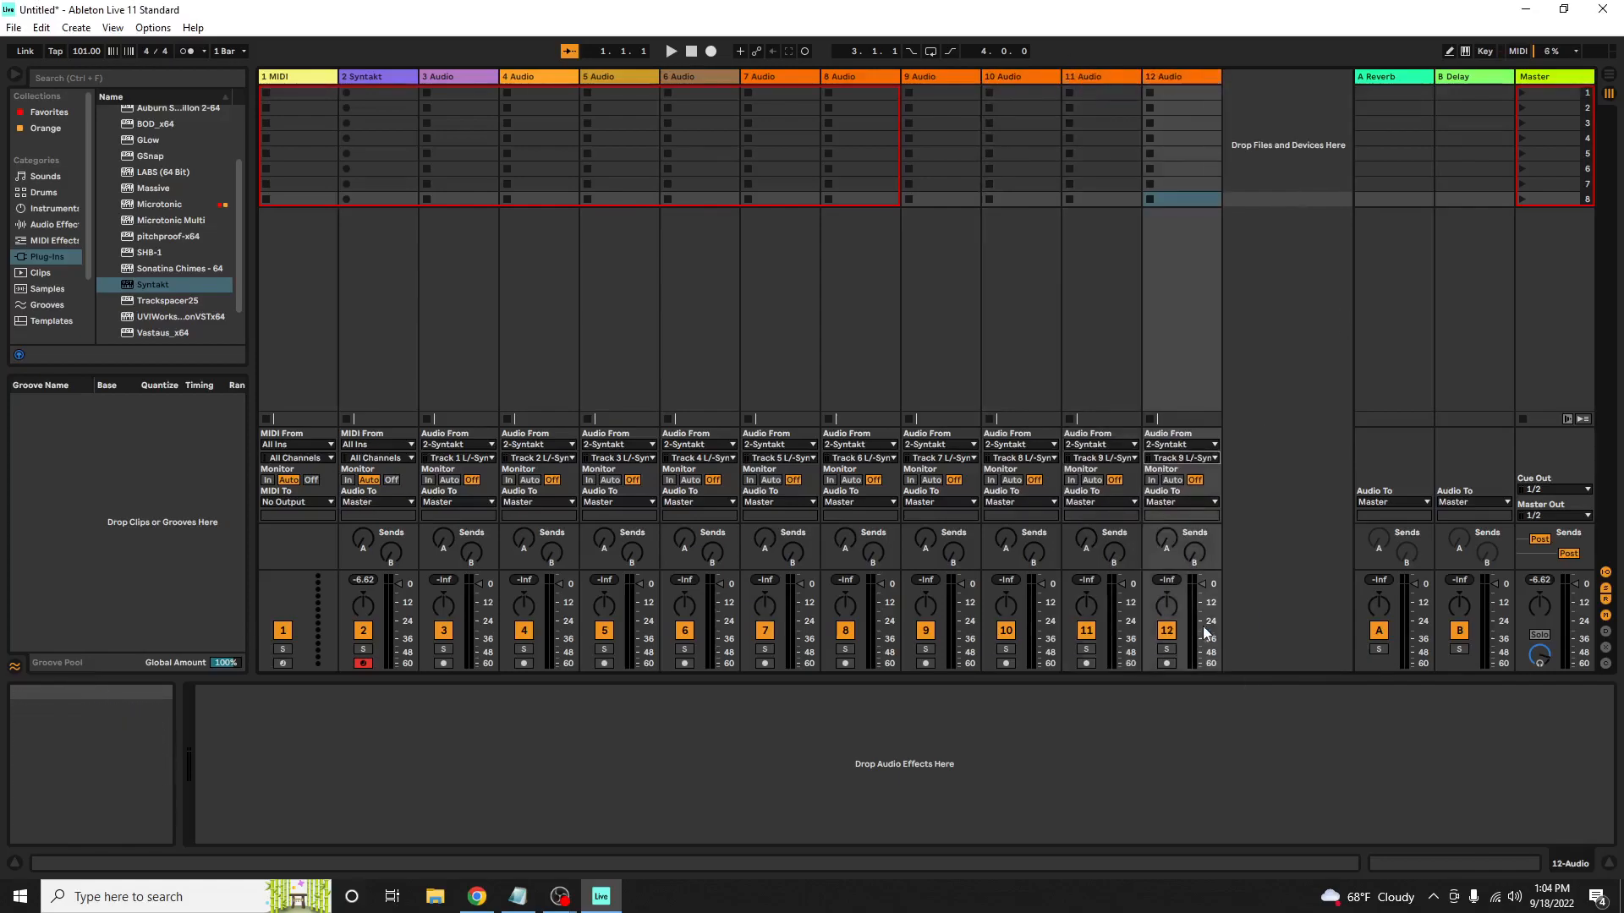
{"action": "key", "text": "ctrl+d"}
Add audio tracks 15 and 16, taking the Syntakt's FX track and Delay/Reverb outputs as their inputs
{"action": "key", "text": "ctrl+d"}
{"action": "left_click", "coordinate": [1316, 448]}
{"action": "left_click", "coordinate": [1325, 641]}
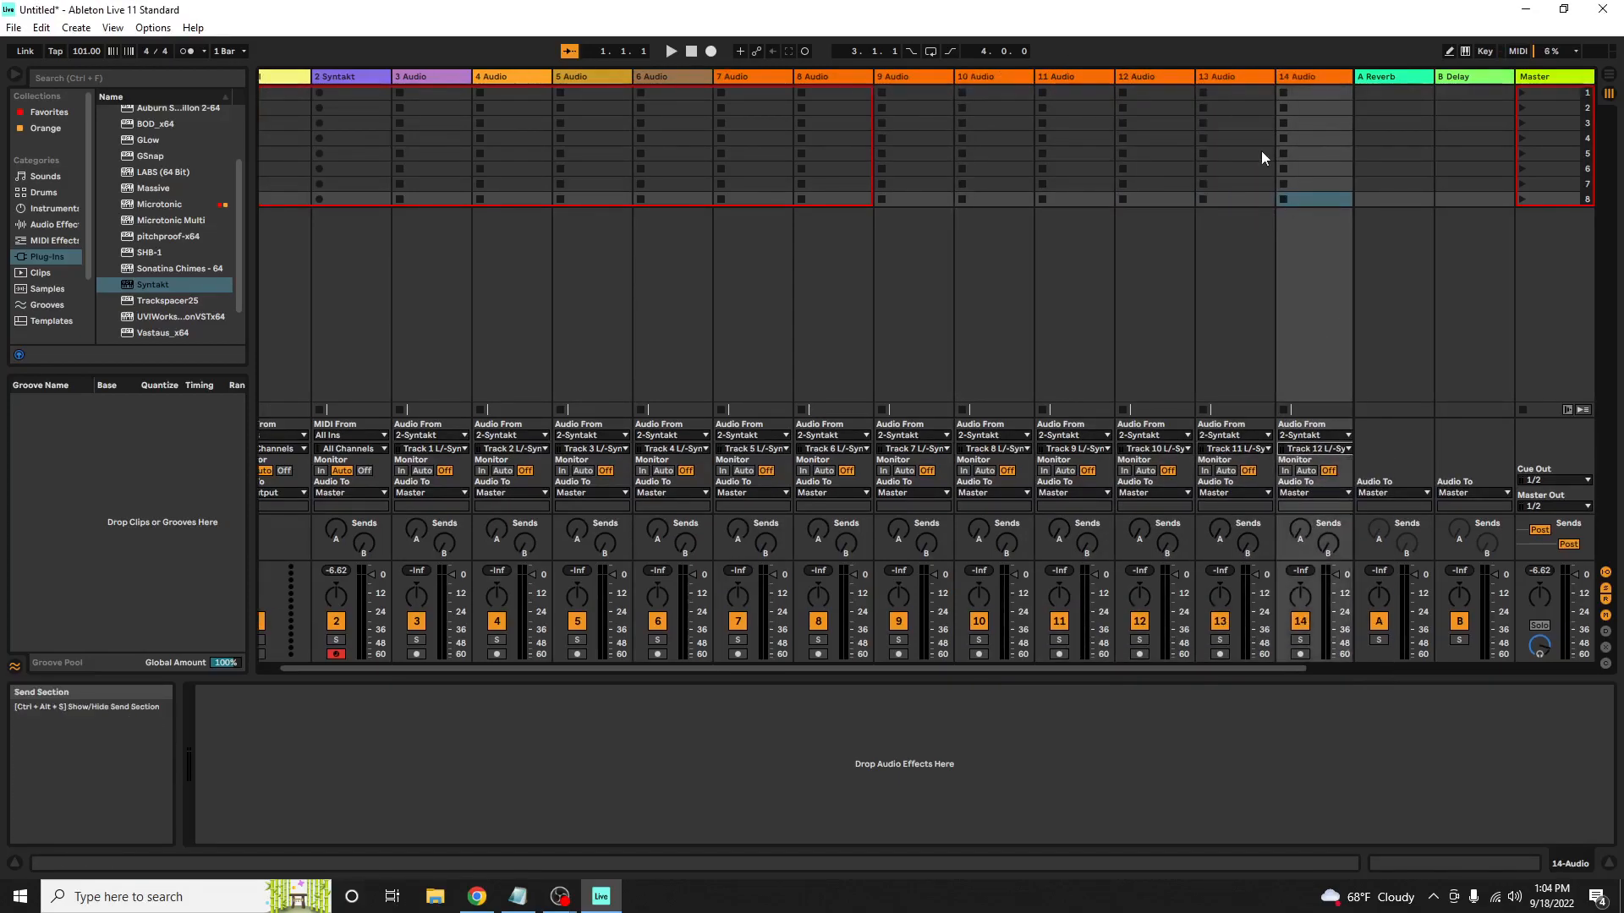
{"action": "key", "text": "ctrl+d"}
{"action": "left_click", "coordinate": [1316, 448]}
{"action": "left_click", "coordinate": [1335, 654]}
{"action": "key", "text": "ctrl+d"}
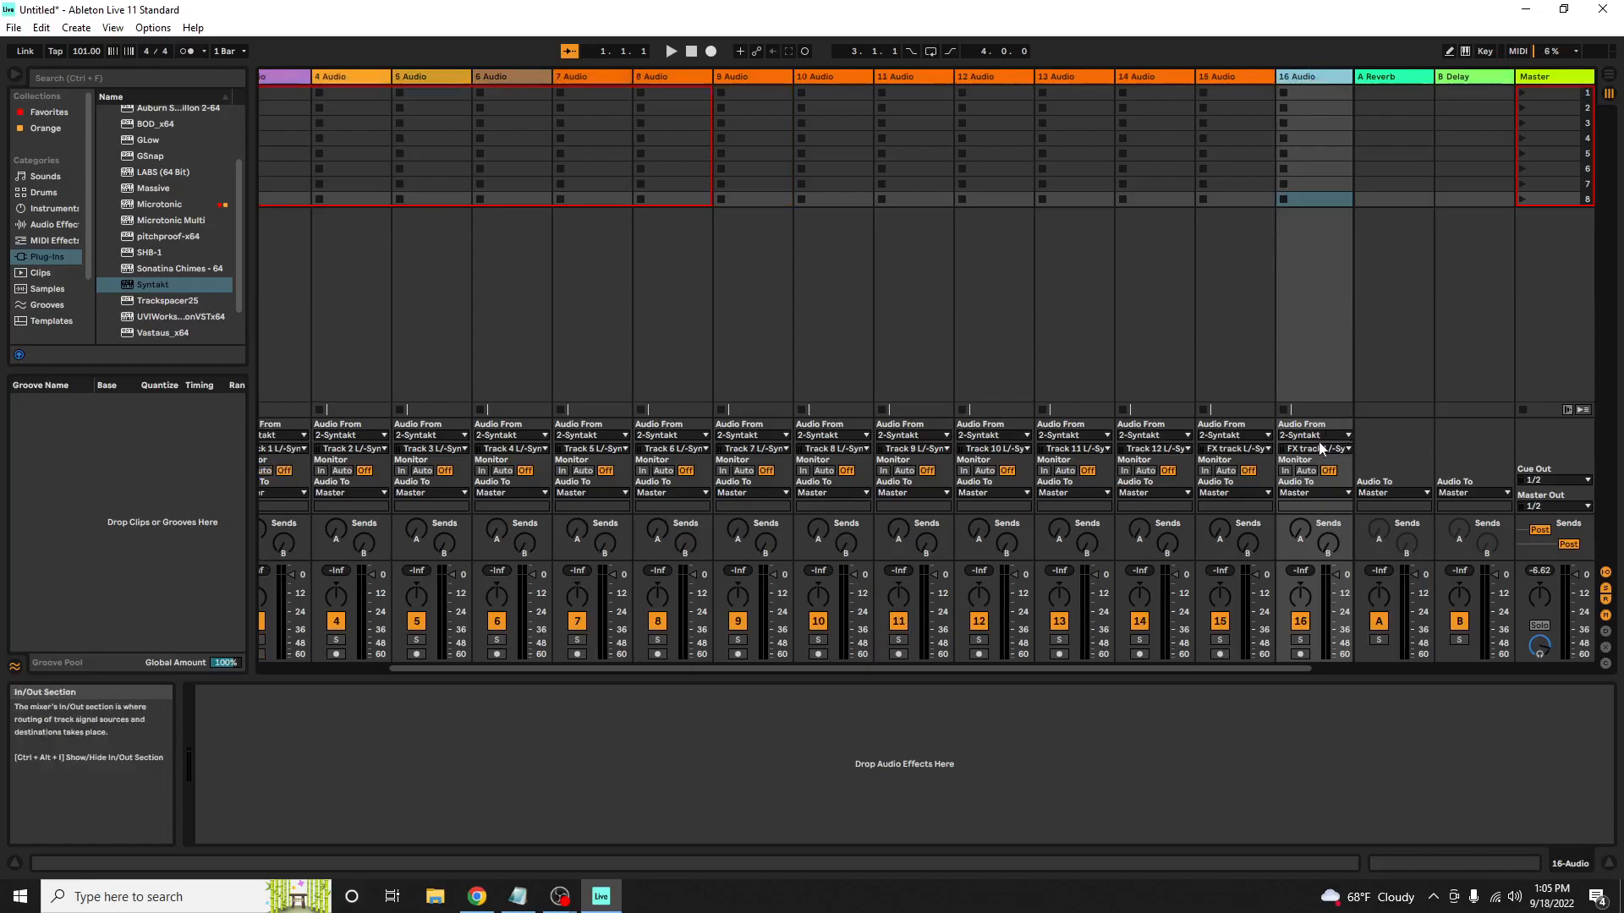
{"action": "left_click", "coordinate": [1315, 448]}
{"action": "left_click", "coordinate": [1335, 667]}
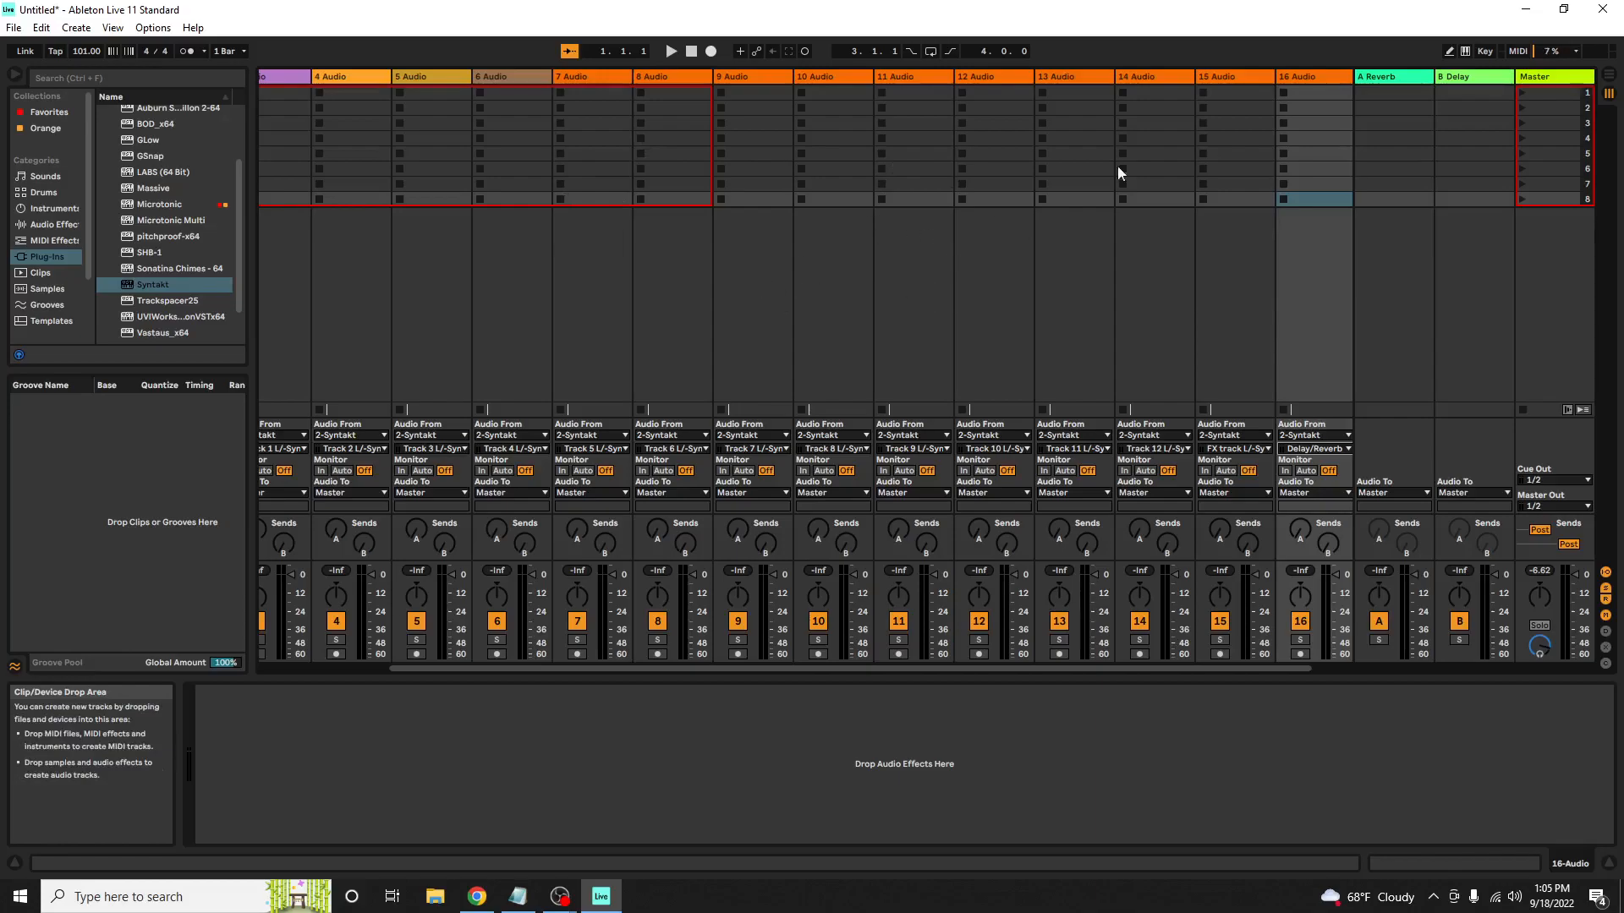
Switch to the Arrangement View and look over the routed audio tracks
{"action": "left_click", "coordinate": [1609, 75]}
{"action": "scroll", "coordinate": [1319, 253], "scroll_direction": "up", "scroll_amount": 10}
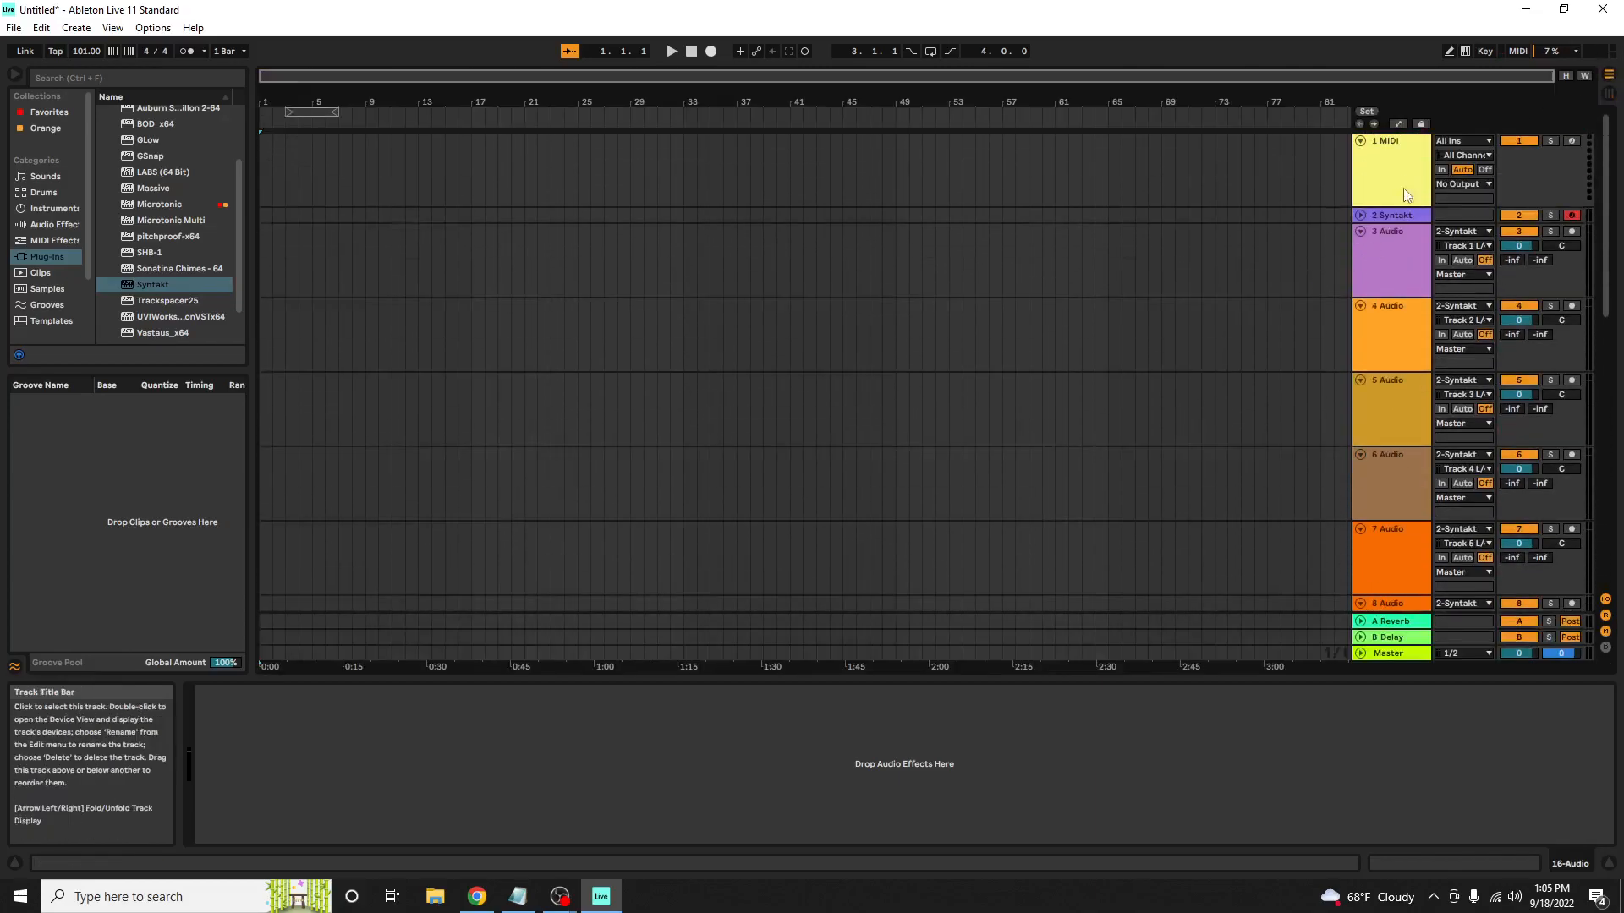
{"action": "scroll", "coordinate": [1392, 295], "scroll_direction": "down", "scroll_amount": 10}
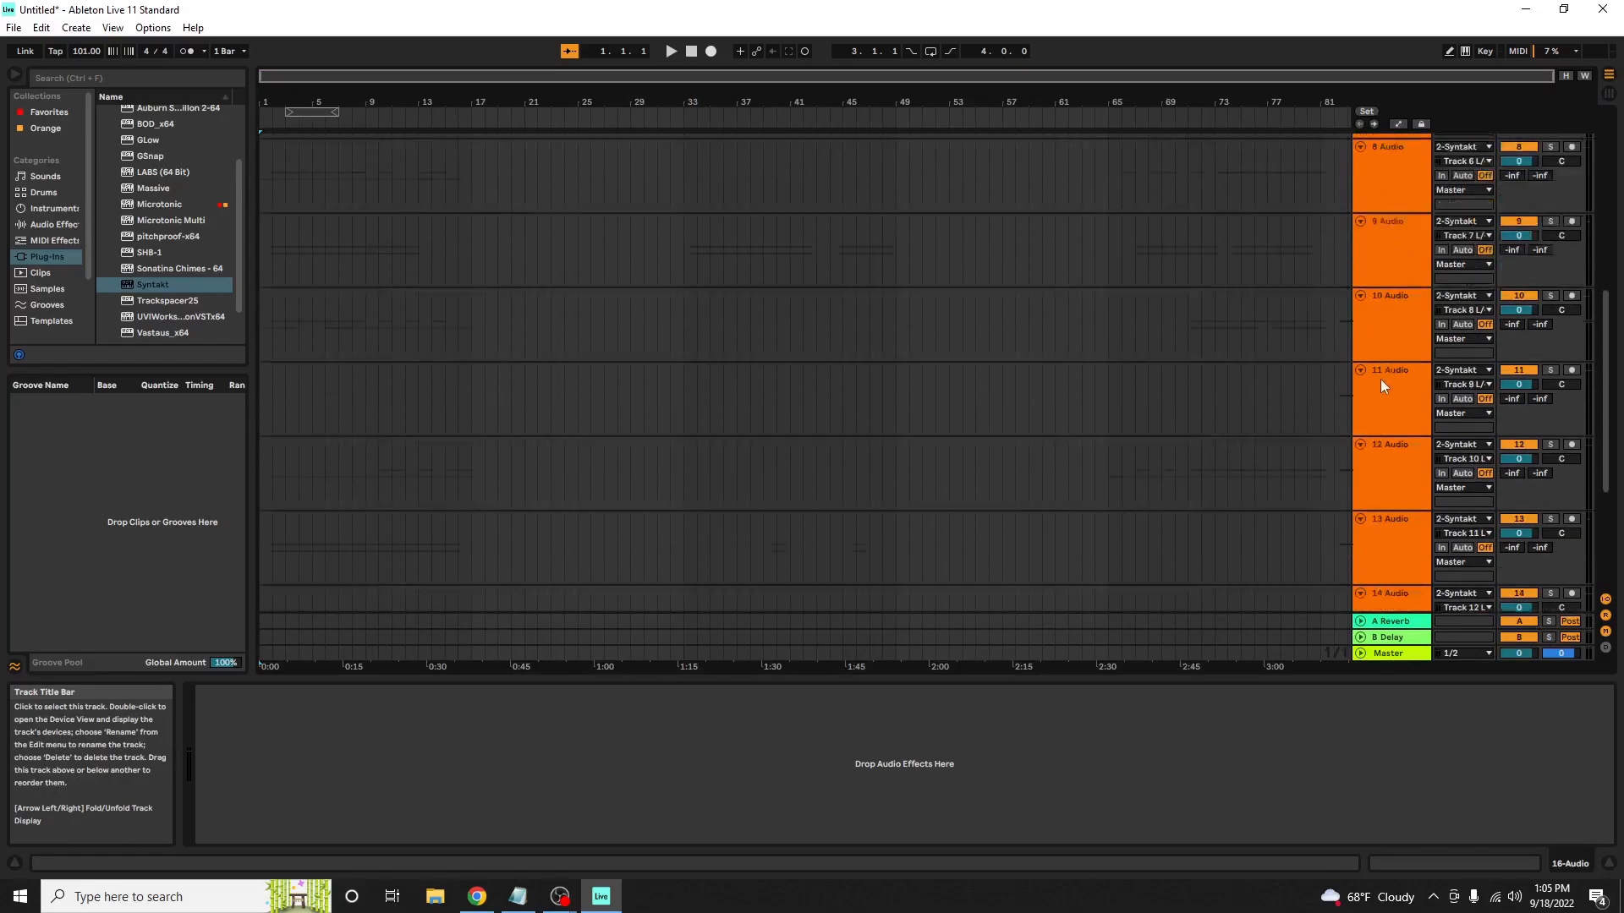
{"action": "scroll", "coordinate": [1387, 382], "scroll_direction": "up", "scroll_amount": 10}
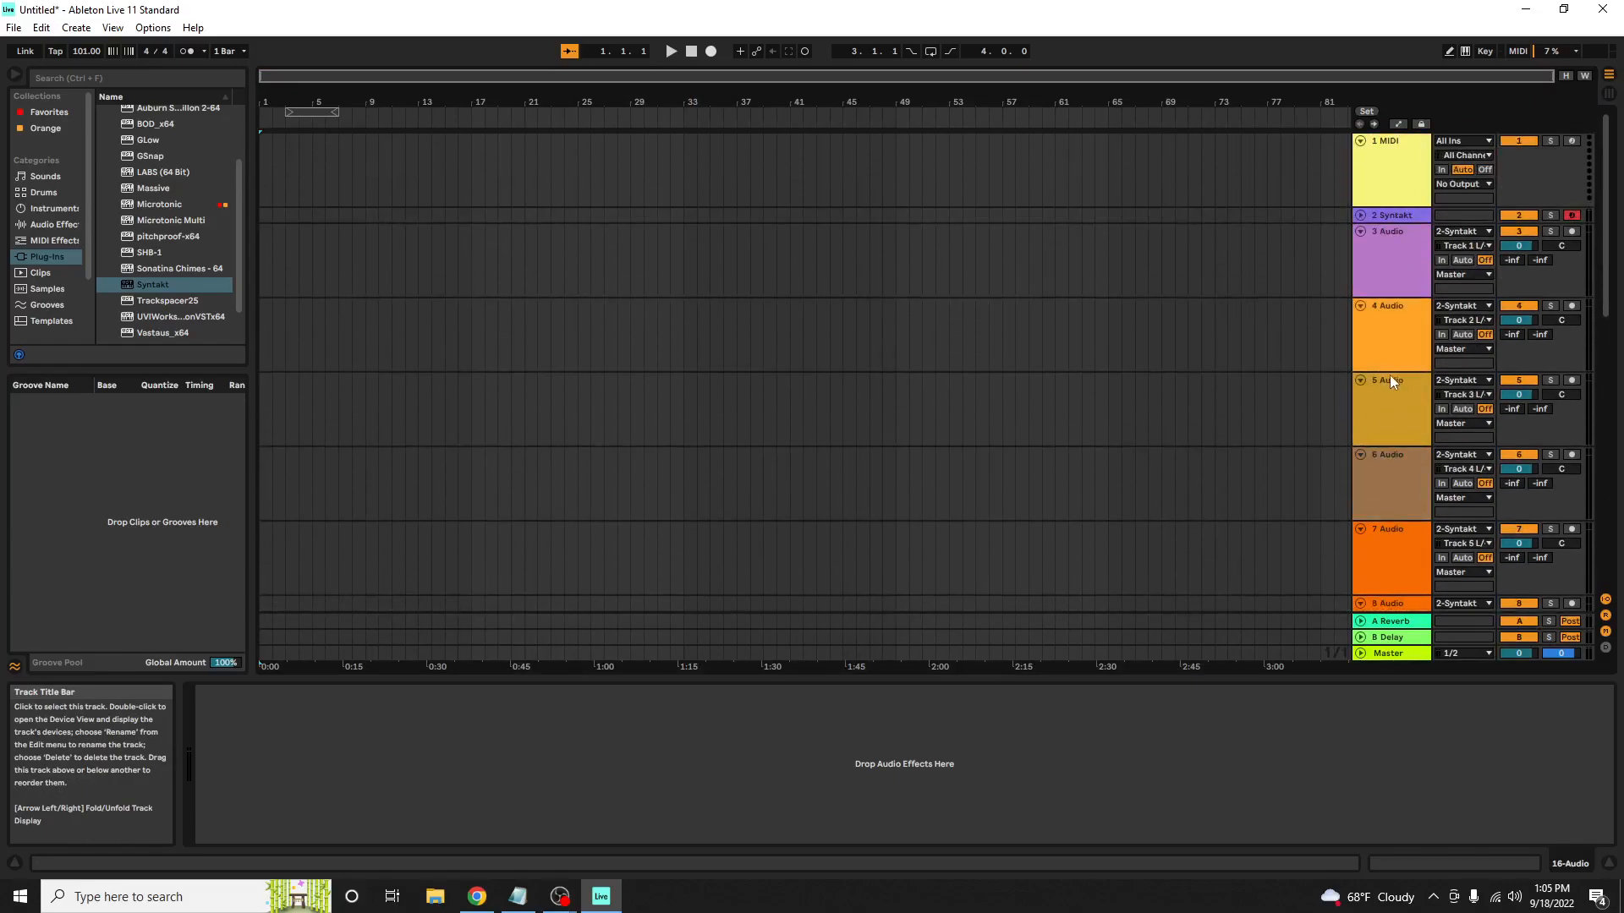
Arm all the Syntakt audio tracks, 3 to 16, for recording
{"action": "left_click", "coordinate": [1570, 231]}
{"action": "left_click", "coordinate": [1572, 306]}
{"action": "left_click", "coordinate": [1574, 380]}
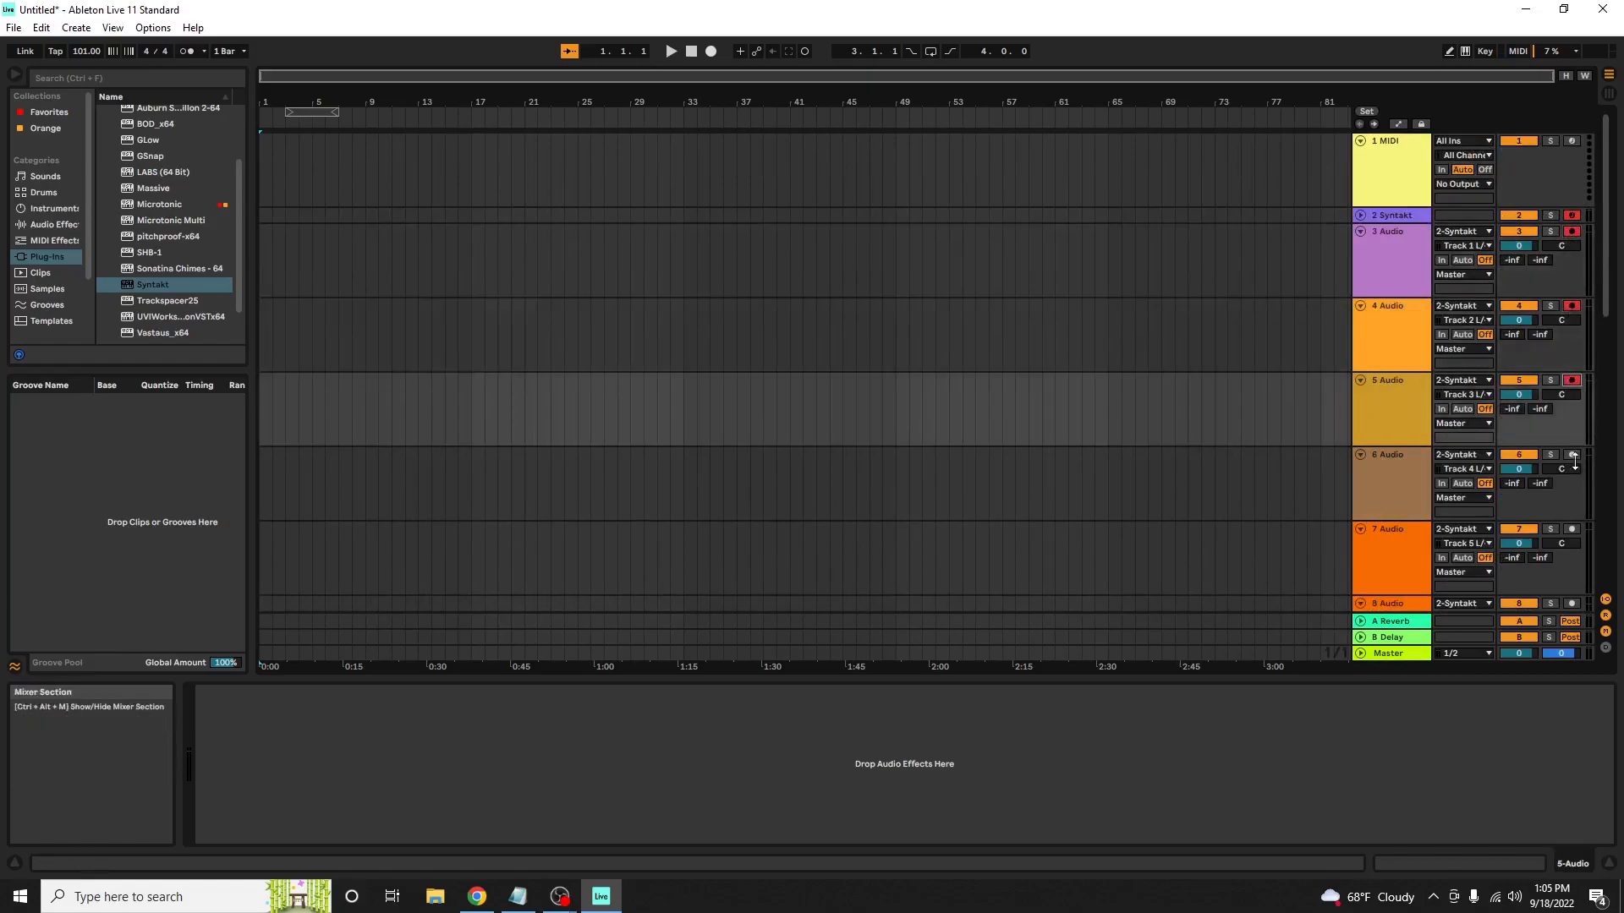
{"action": "left_click", "coordinate": [1573, 456]}
{"action": "scroll", "coordinate": [1579, 458], "scroll_direction": "down", "scroll_amount": 1}
{"action": "left_click", "coordinate": [1574, 496]}
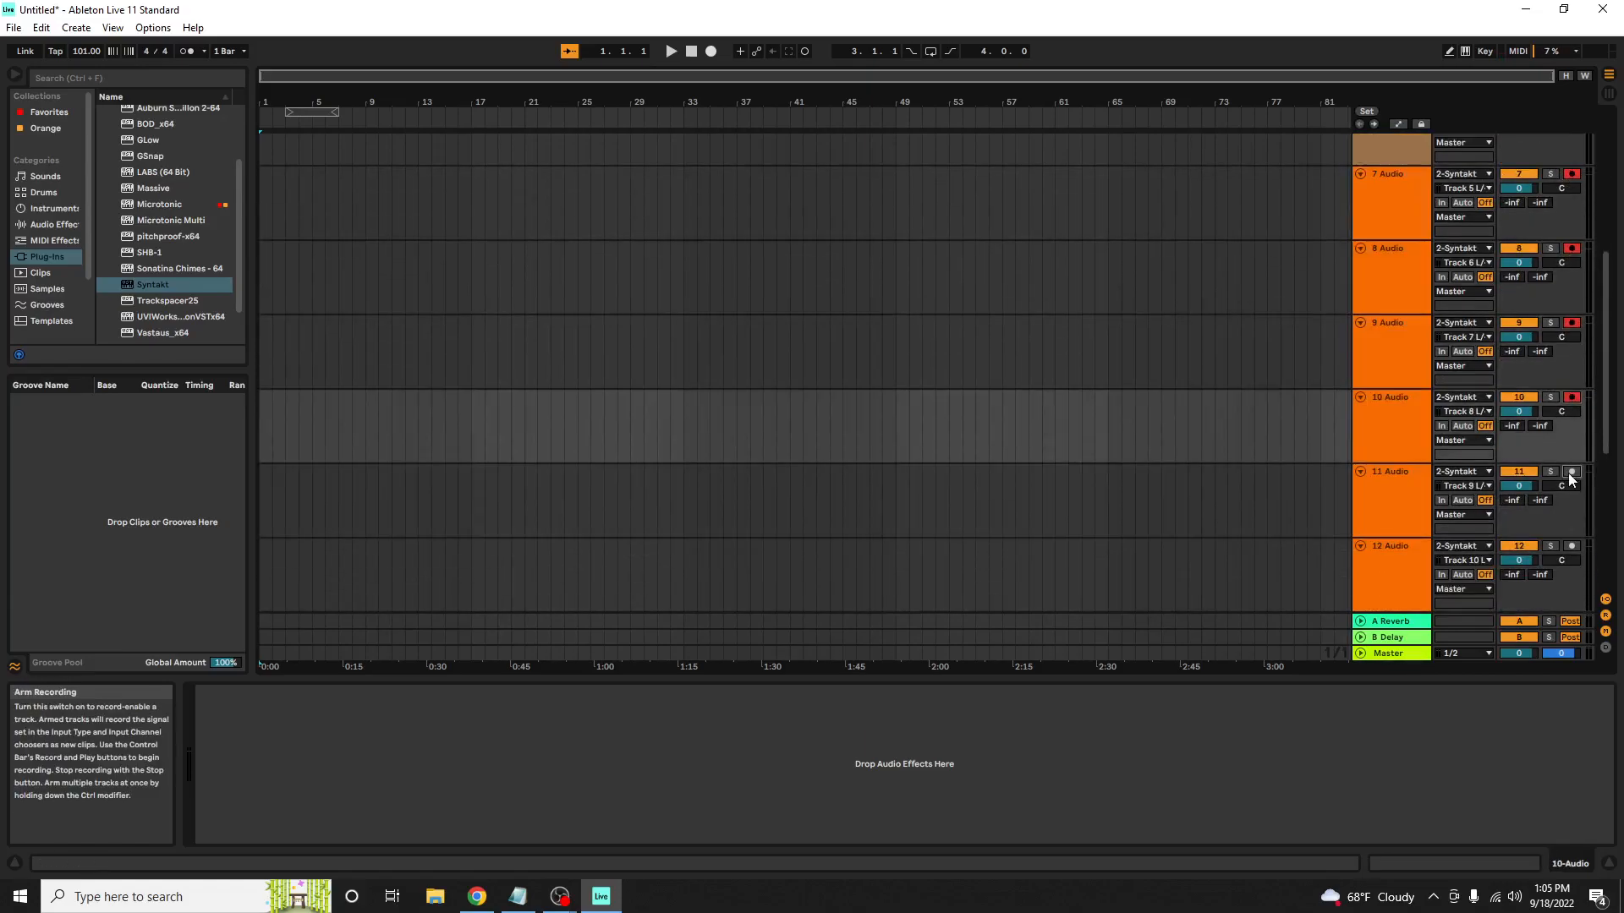
{"action": "left_click", "coordinate": [1570, 474]}
{"action": "scroll", "coordinate": [1571, 476], "scroll_direction": "down", "scroll_amount": 2}
{"action": "left_click", "coordinate": [1574, 479]}
{"action": "scroll", "coordinate": [1573, 479], "scroll_direction": "down", "scroll_amount": 1}
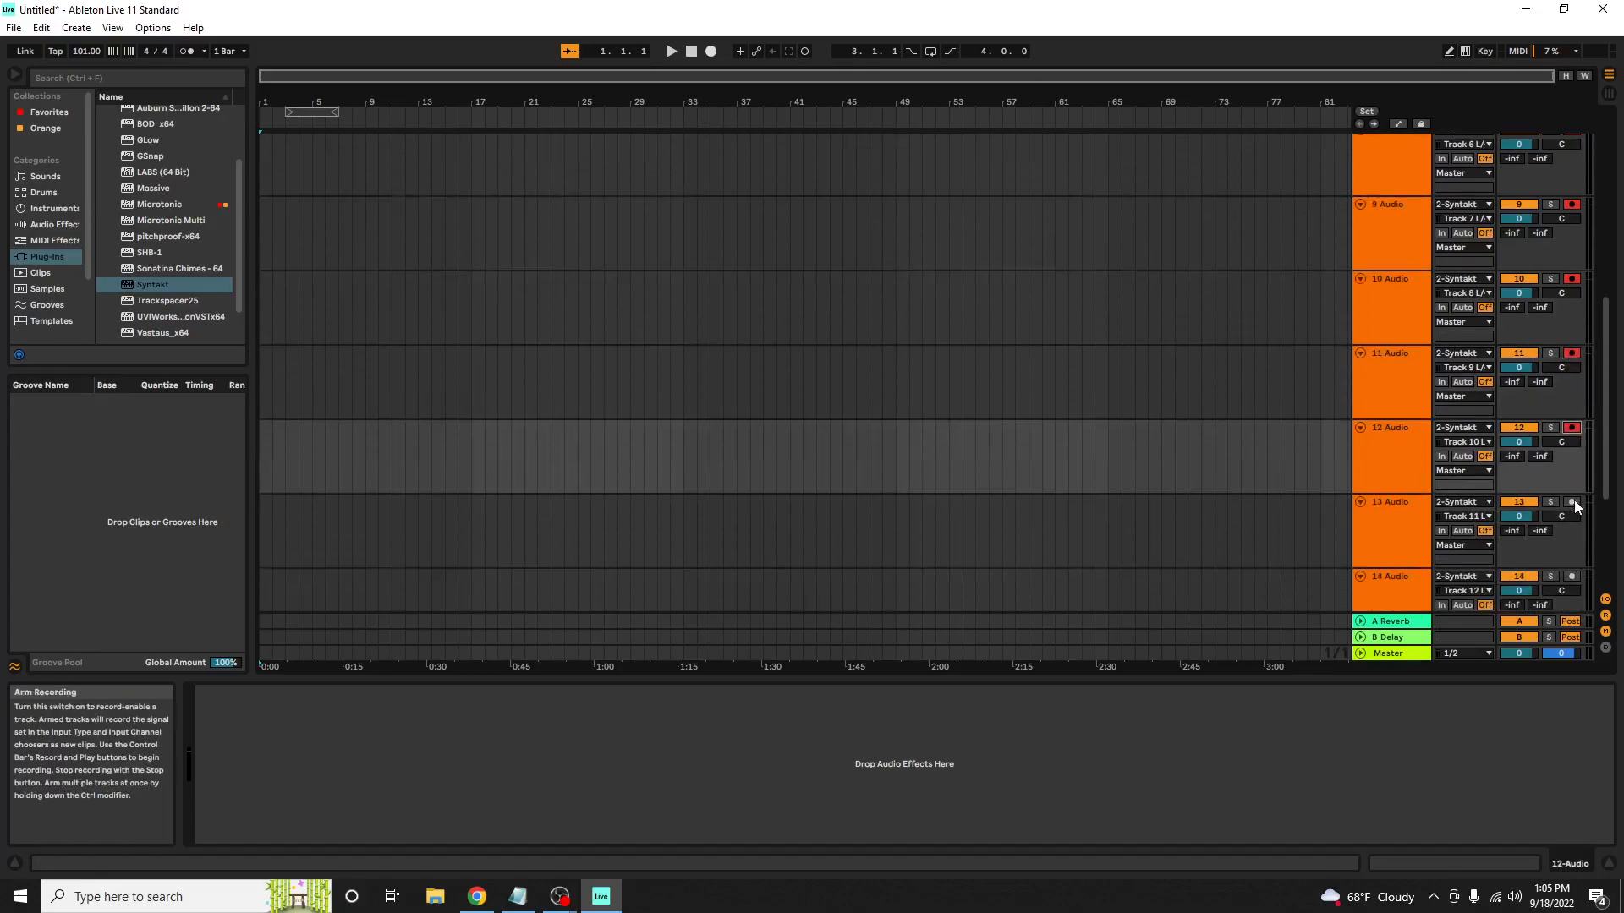
{"action": "left_click", "coordinate": [1575, 495]}
{"action": "scroll", "coordinate": [1575, 506], "scroll_direction": "down", "scroll_amount": 1}
{"action": "left_click", "coordinate": [1573, 494]}
{"action": "scroll", "coordinate": [1575, 499], "scroll_direction": "down", "scroll_amount": 1}
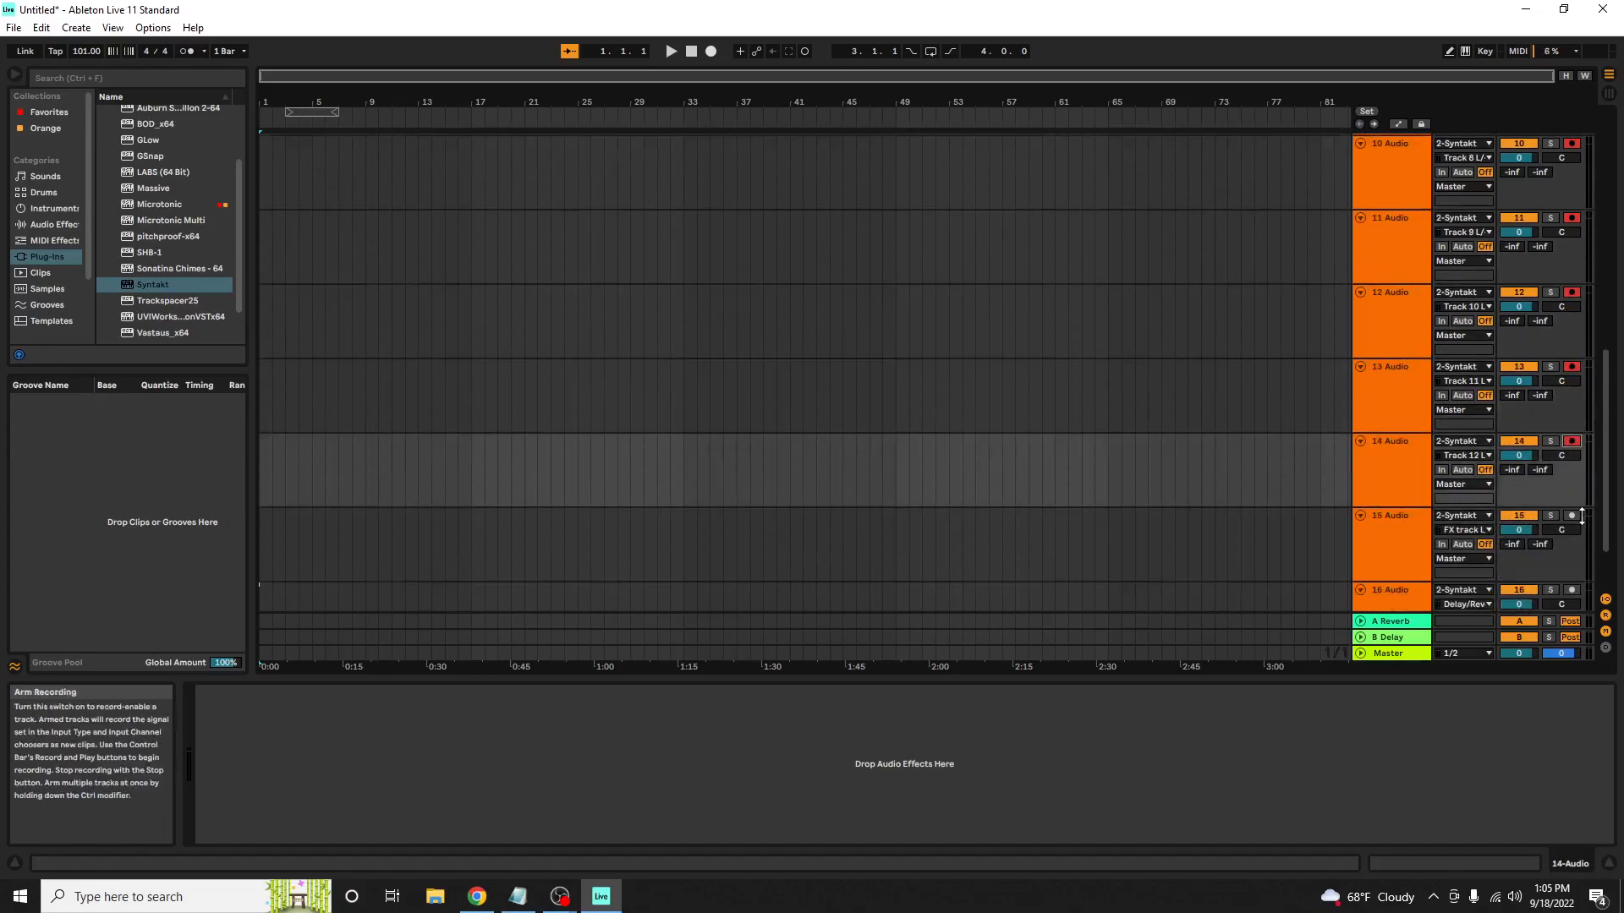
{"action": "left_click", "coordinate": [1578, 518]}
{"action": "scroll", "coordinate": [1576, 511], "scroll_direction": "down", "scroll_amount": 1}
{"action": "left_click", "coordinate": [1571, 509], "text": "ctrl"}
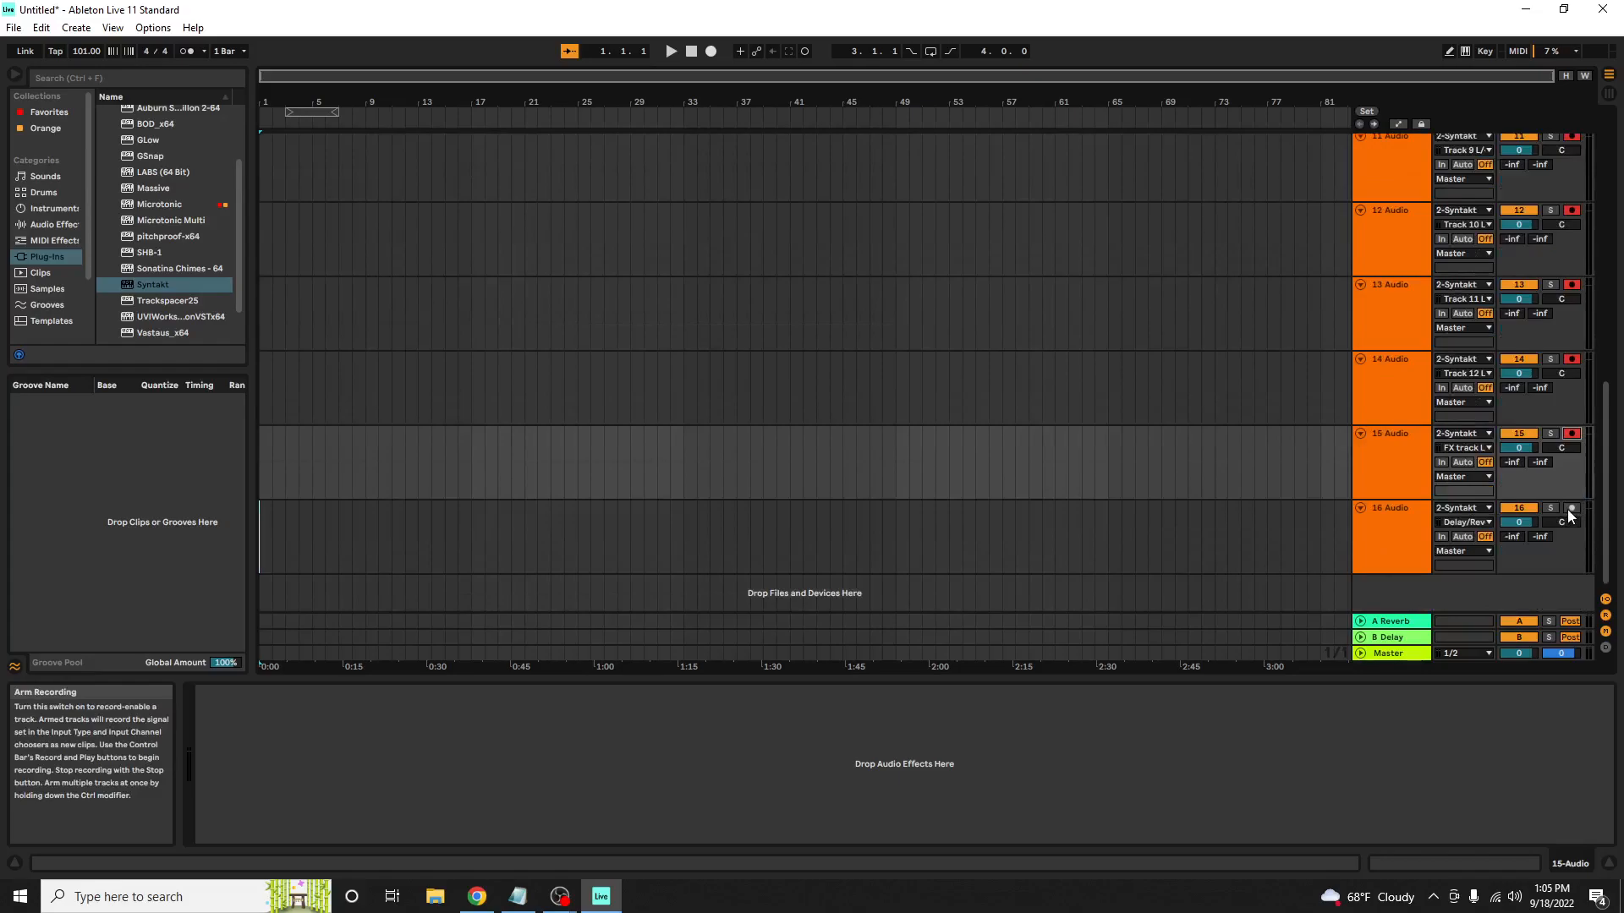
Delete the empty 1 MIDI track and unfold the Syntakt track
{"action": "scroll", "coordinate": [1449, 542], "scroll_direction": "up", "scroll_amount": 2}
{"action": "scroll", "coordinate": [1446, 533], "scroll_direction": "up", "scroll_amount": 3}
{"action": "scroll", "coordinate": [1421, 510], "scroll_direction": "up", "scroll_amount": 3}
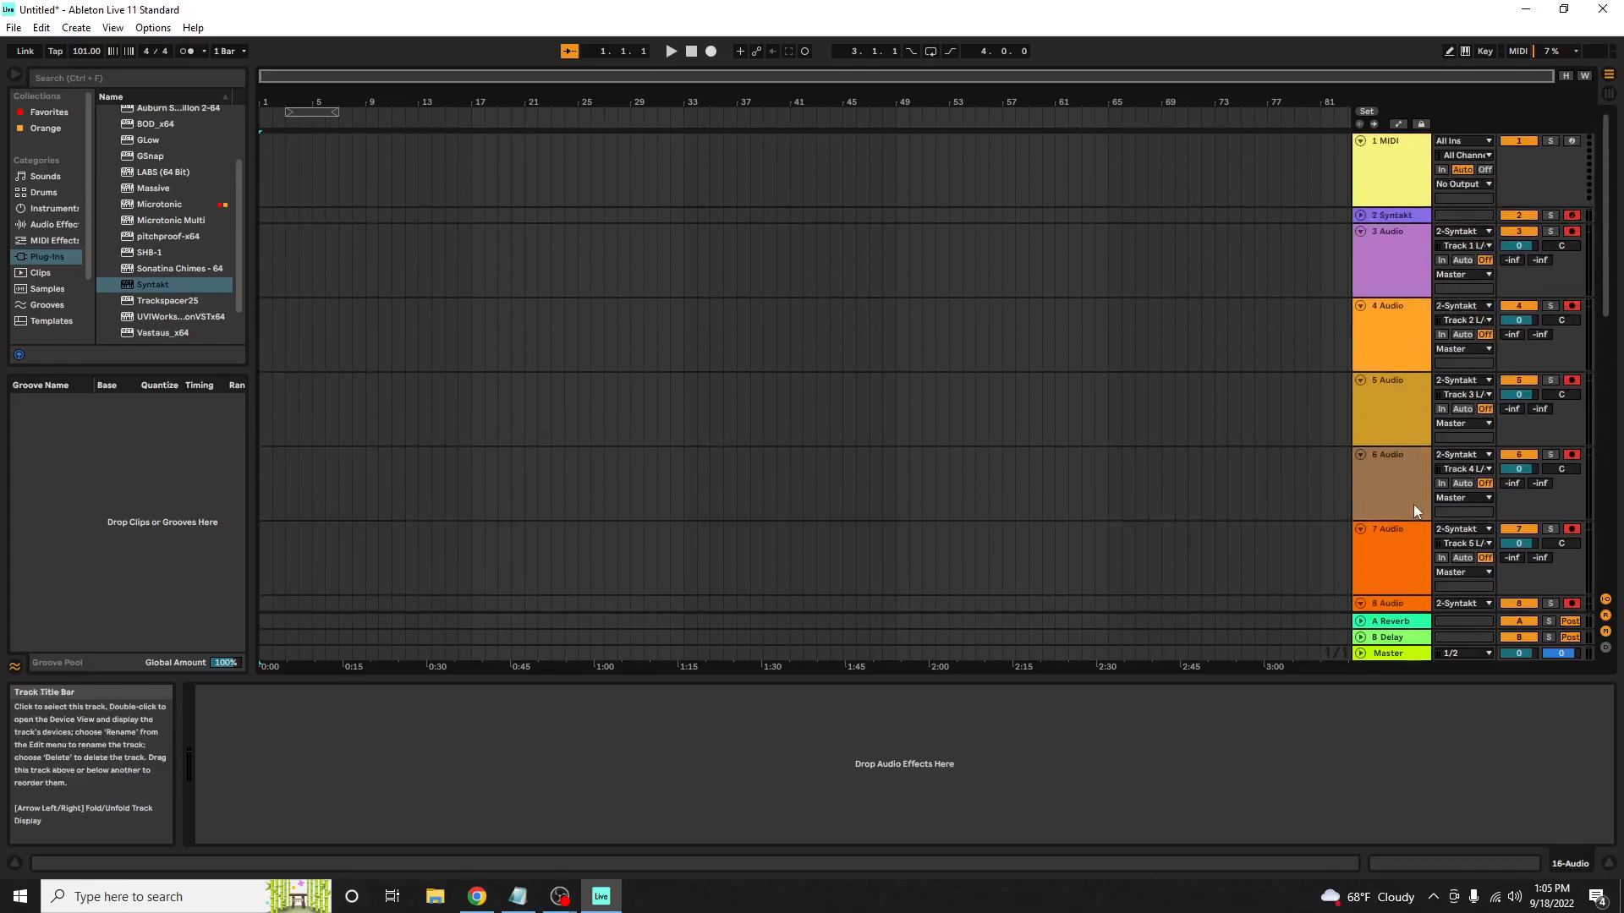
{"action": "left_click", "coordinate": [1385, 173]}
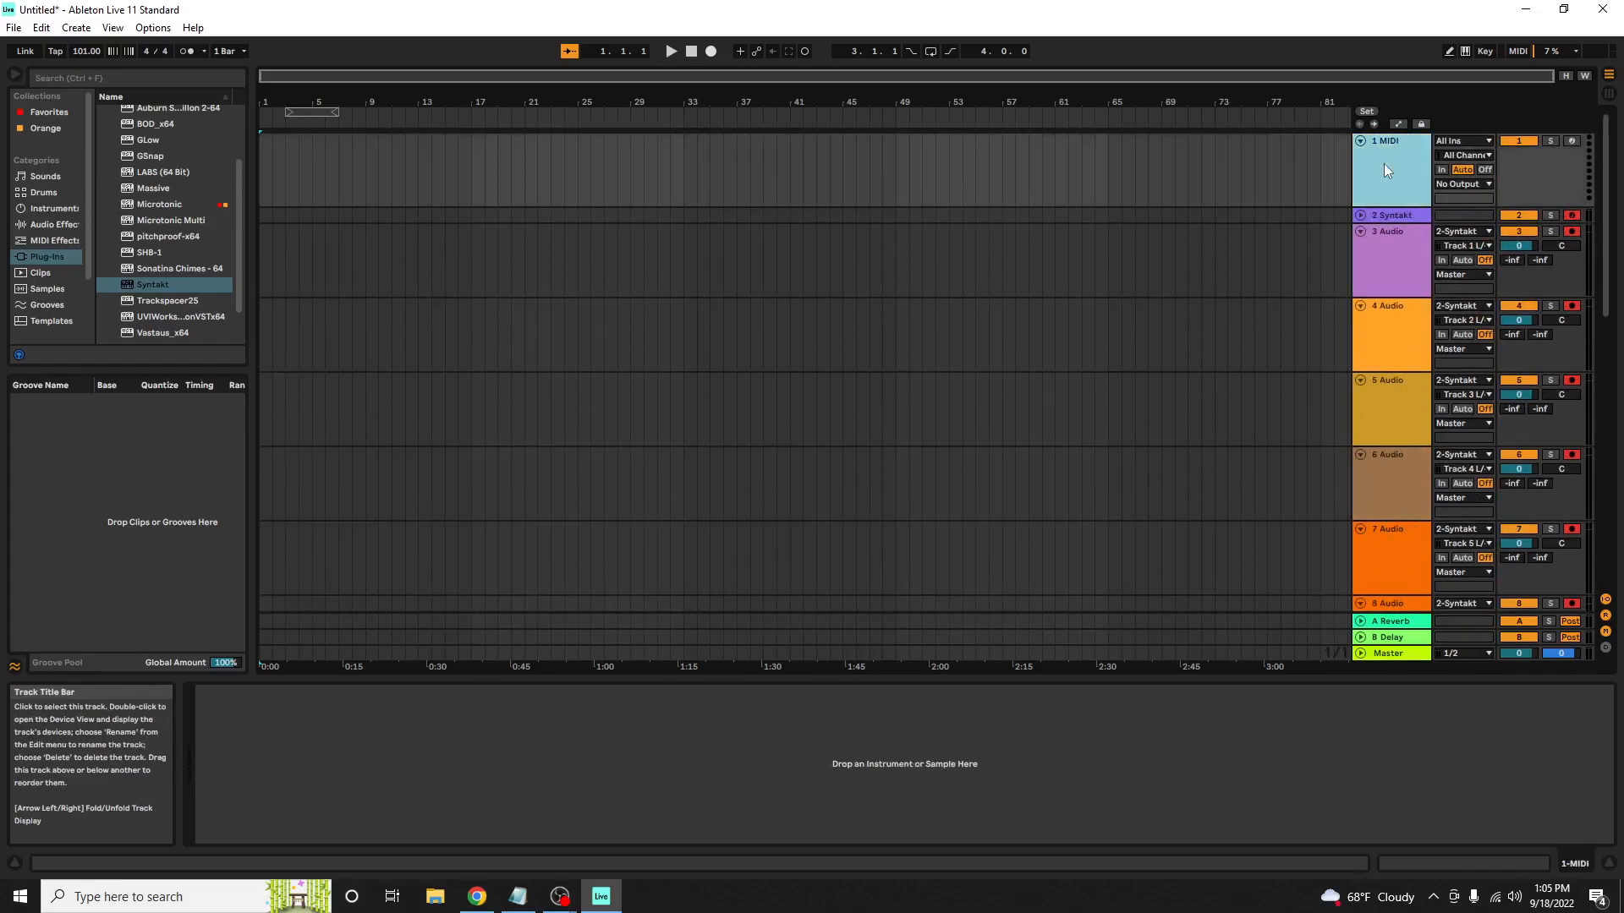
{"action": "key", "text": "Delete"}
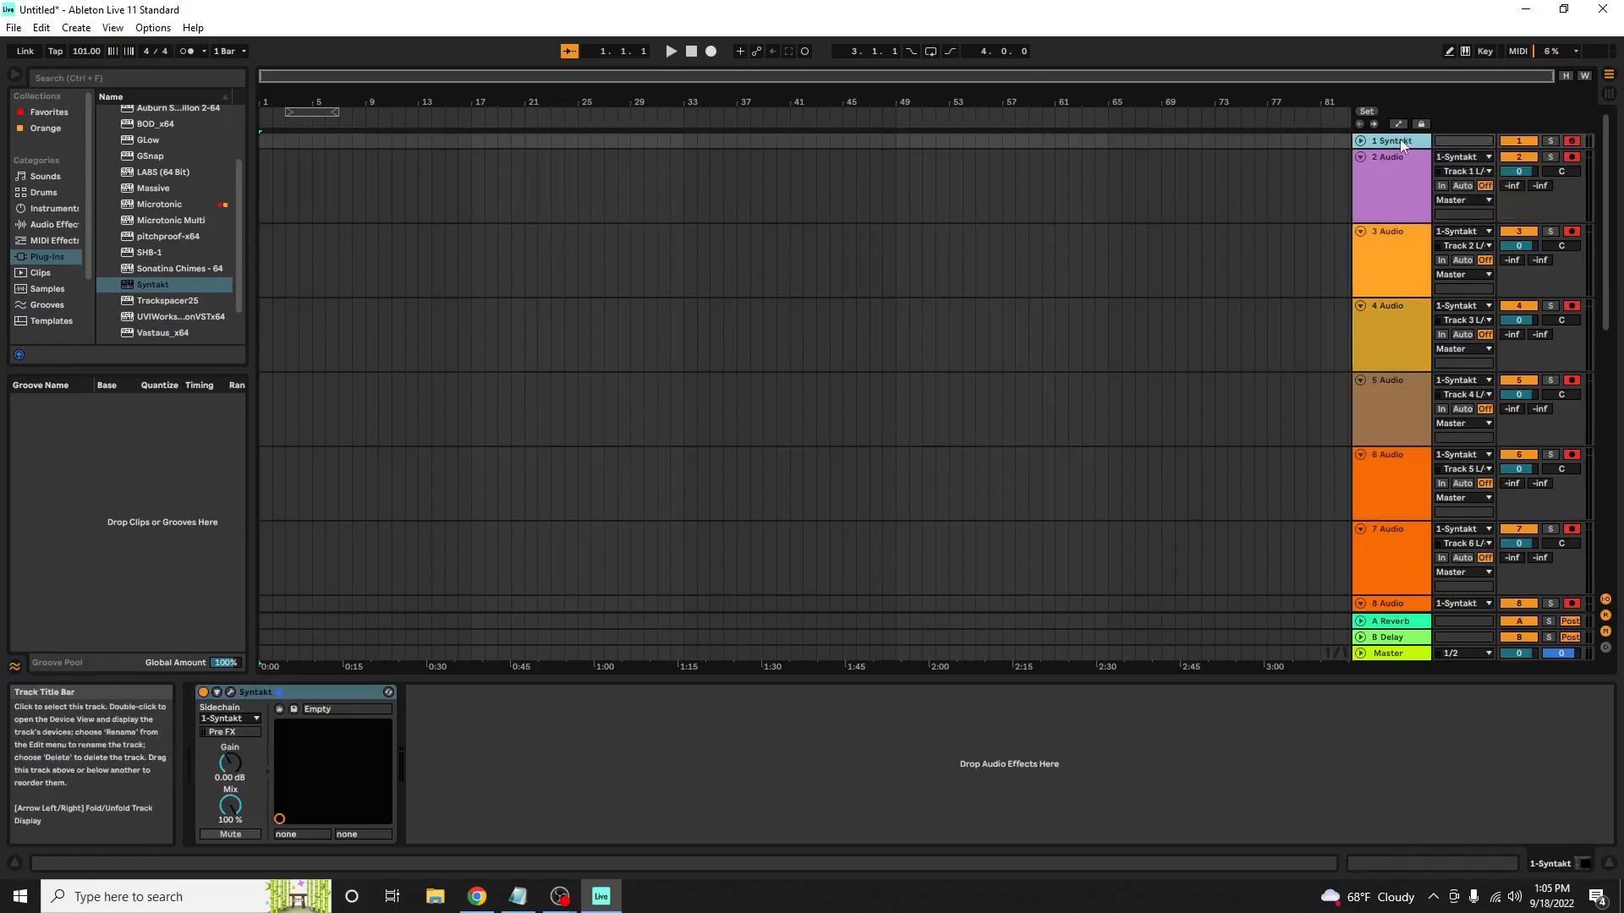
{"action": "left_click", "coordinate": [1360, 140]}
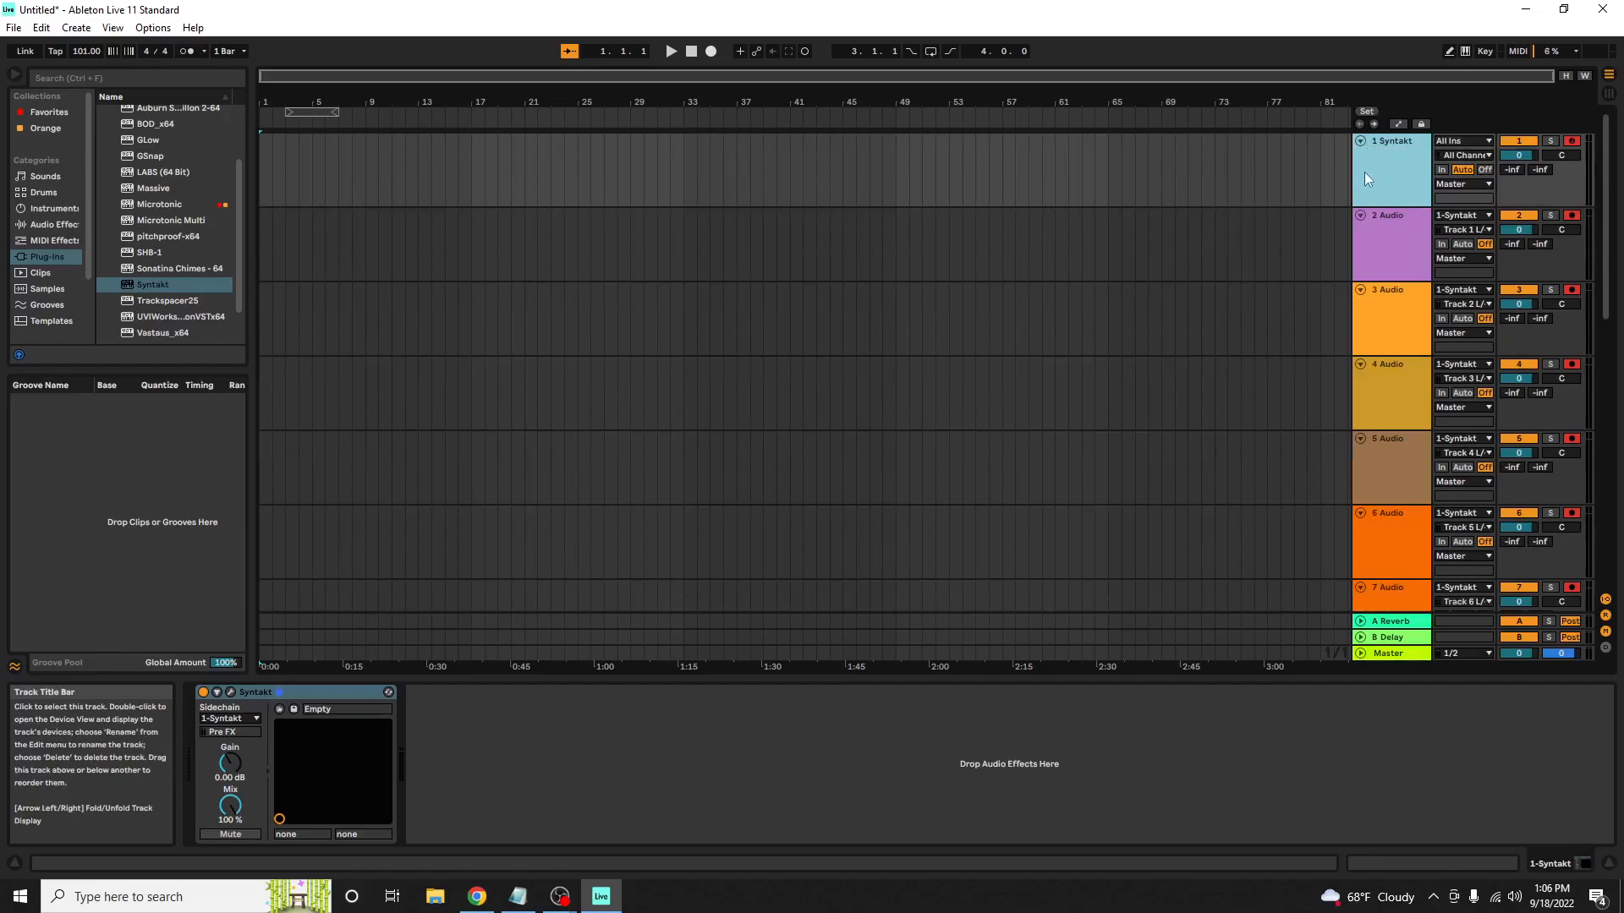
Check the armed tracks and start recording them into the arrangement
{"action": "scroll", "coordinate": [1339, 338], "scroll_direction": "down", "scroll_amount": 1}
{"action": "scroll", "coordinate": [1336, 352], "scroll_direction": "up", "scroll_amount": 1}
{"action": "scroll", "coordinate": [1334, 346], "scroll_direction": "down", "scroll_amount": 7}
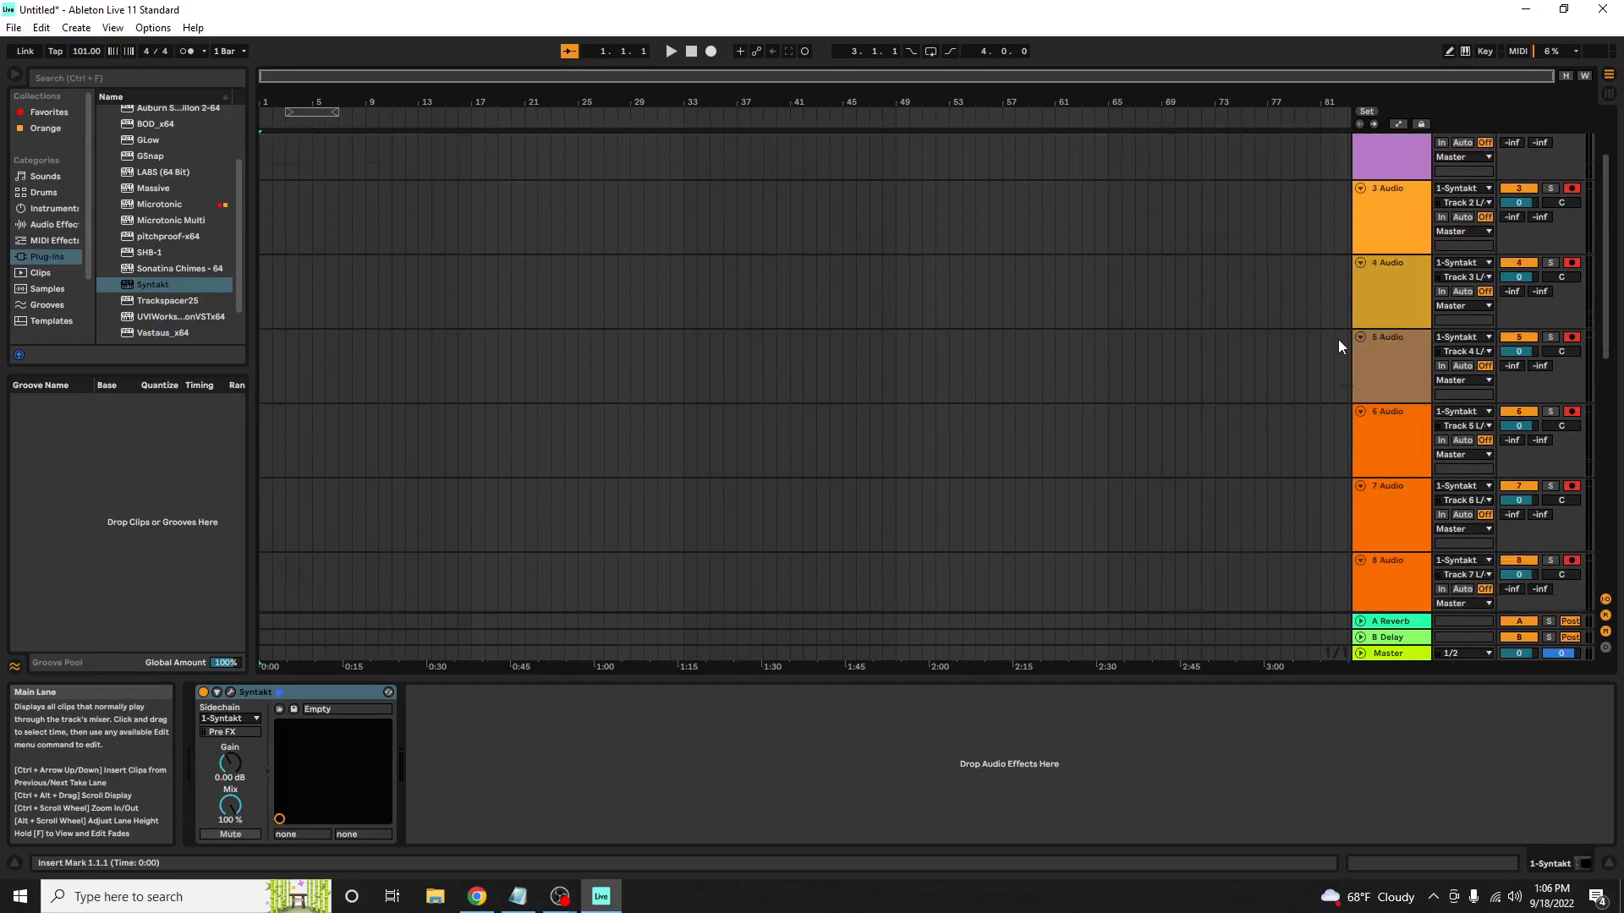
{"action": "scroll", "coordinate": [1324, 343], "scroll_direction": "up", "scroll_amount": 7}
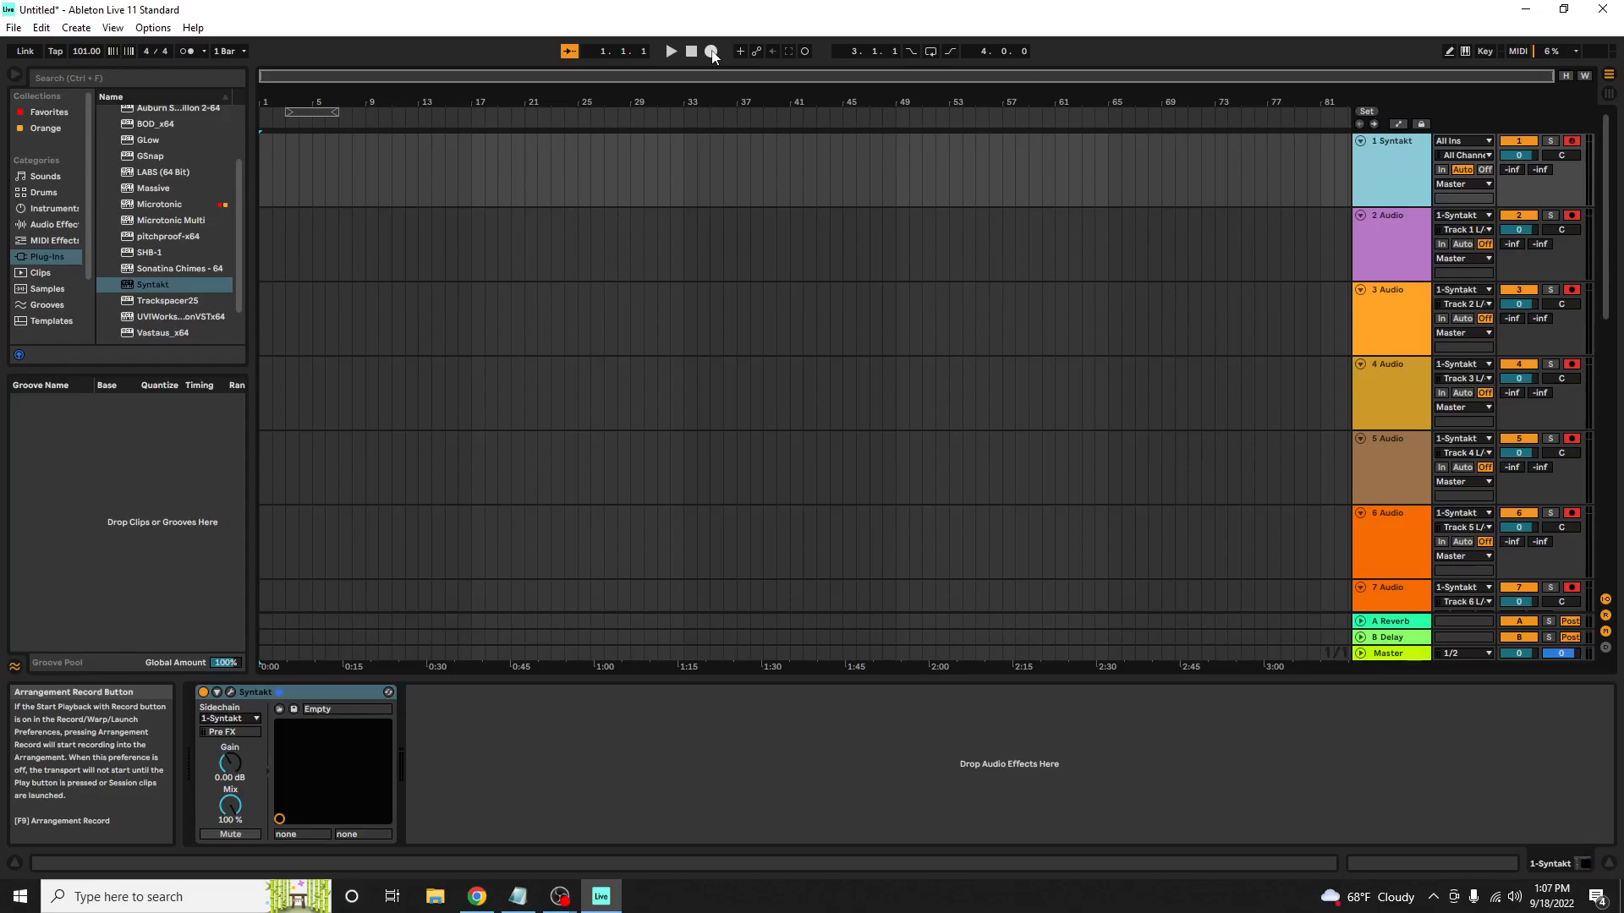
{"action": "left_click", "coordinate": [711, 52]}
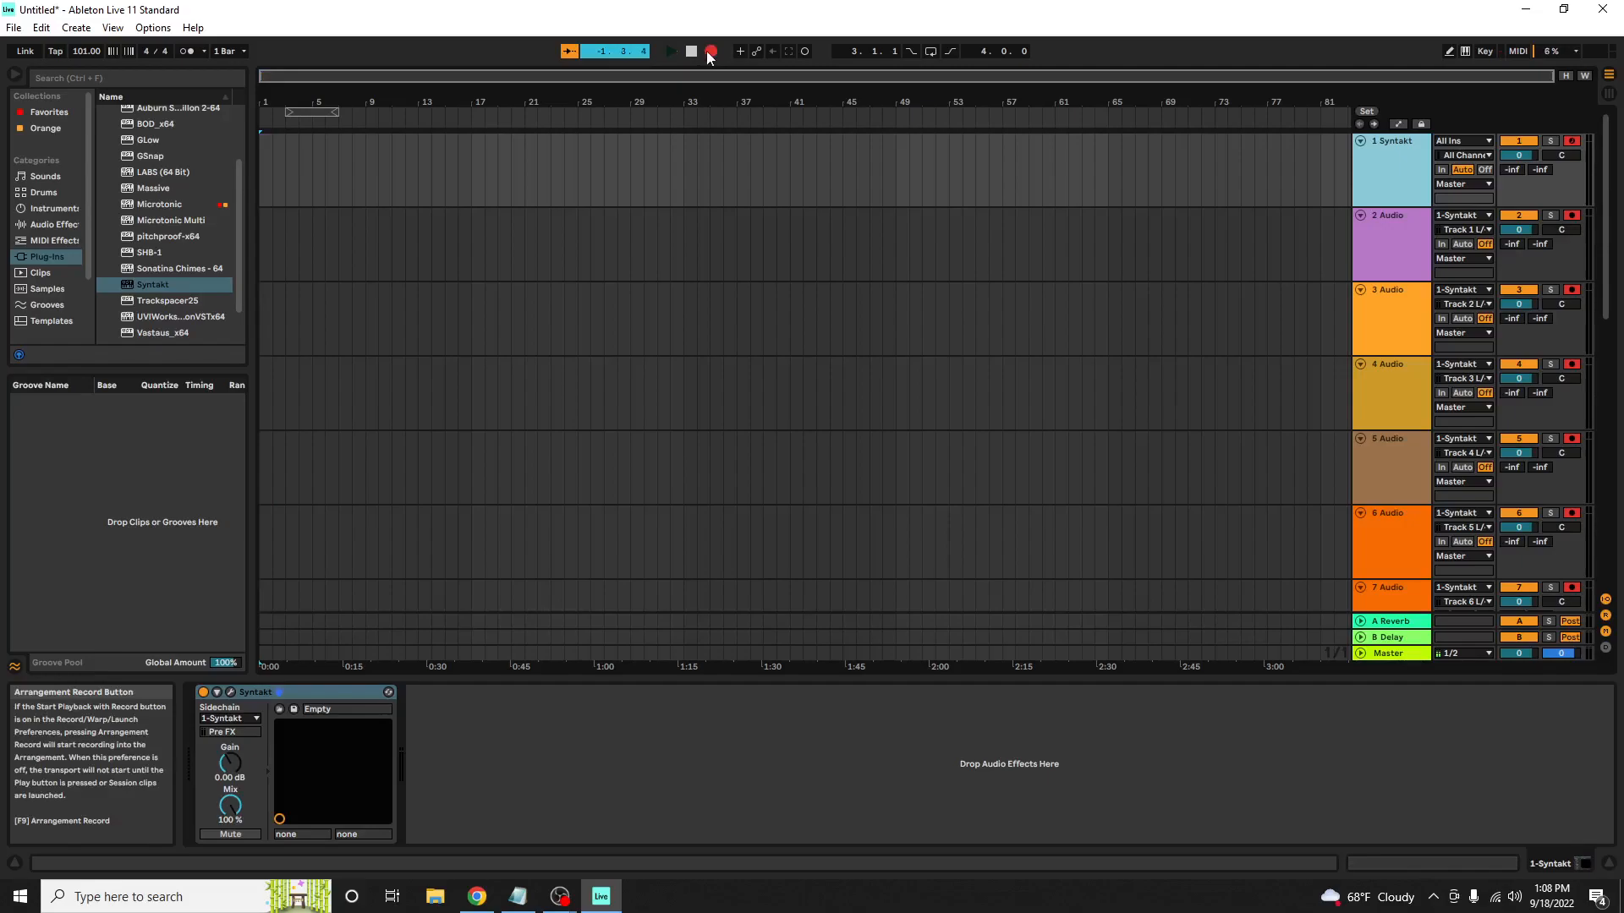